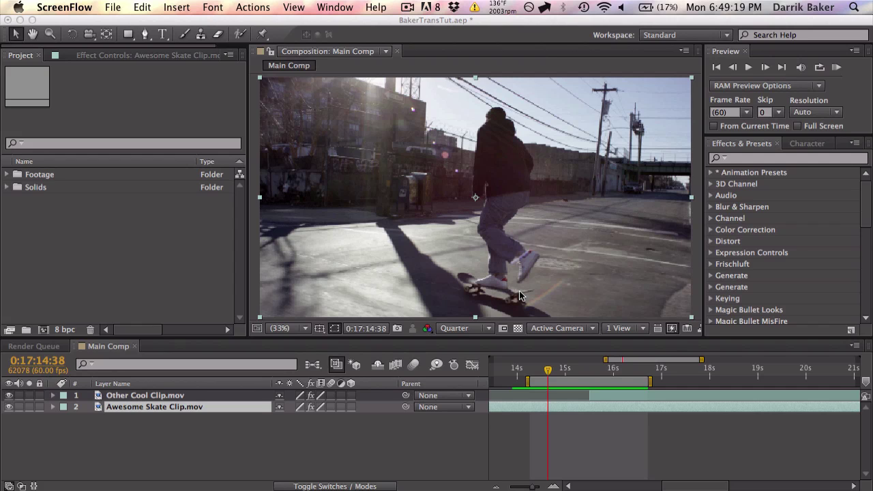
# Step: Scrub to 0:17:14:56, just before the cut, and RAM-preview the hard cut between the skate clips
pyautogui.click(536, 366)
pyautogui.moveTo(537, 367); pyautogui.dragTo(563, 369)
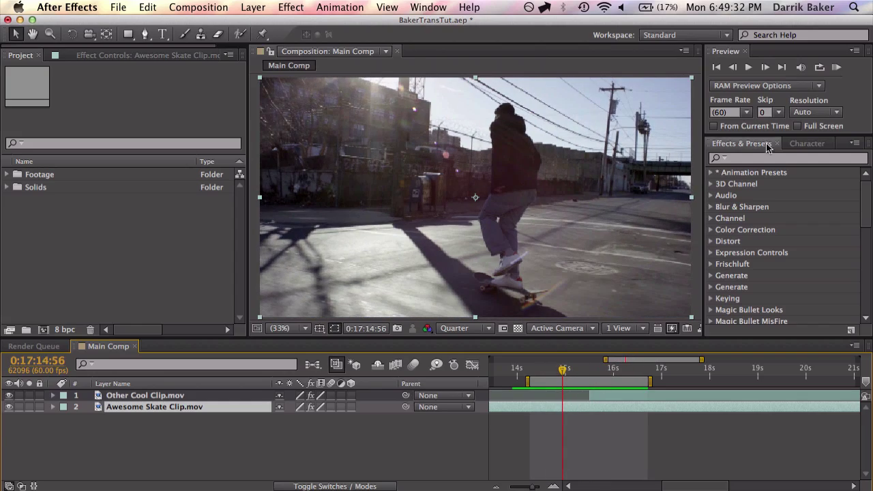
pyautogui.click(836, 68)
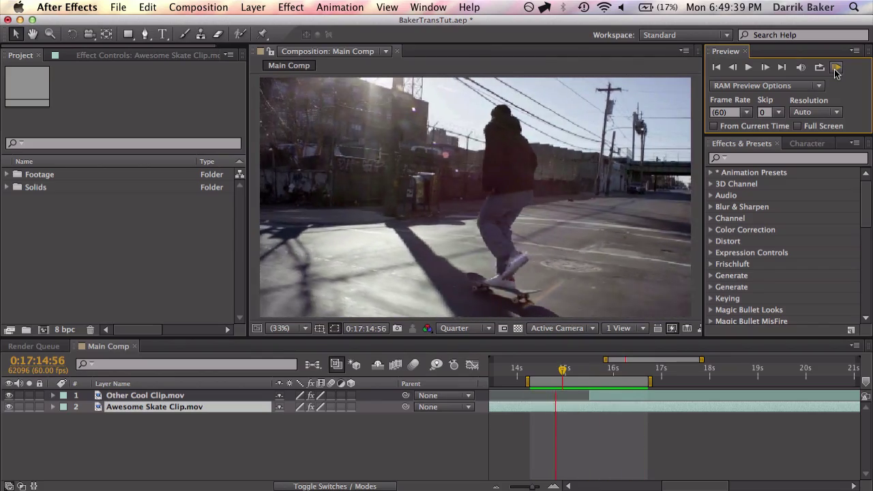
pyautogui.click(837, 68)
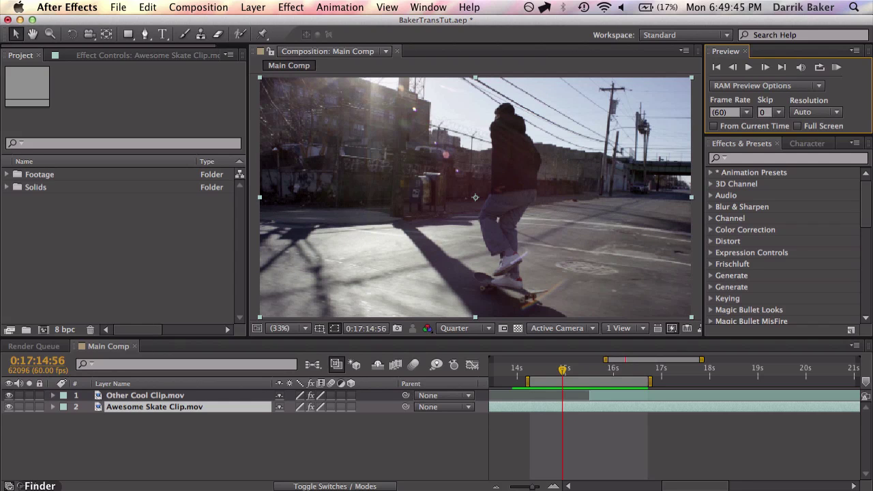
# Step: Select BakerEasyTransition.ffx in the desktop BakerEasyTransition folder in Finder
pyautogui.click(13, 484)
pyautogui.click(670, 291)
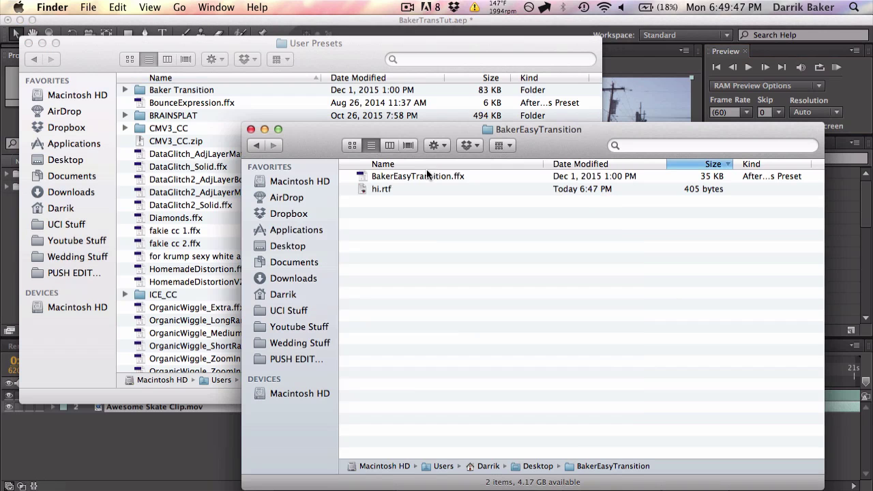
pyautogui.click(442, 177)
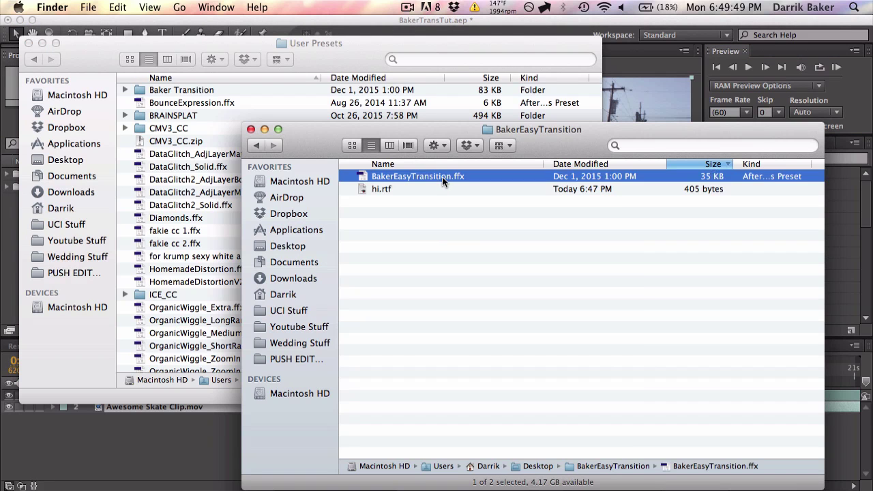
# Step: Browse the After Effects CS6 User Presets folder, then return to the BakerEasyTransition folder
pyautogui.click(375, 55)
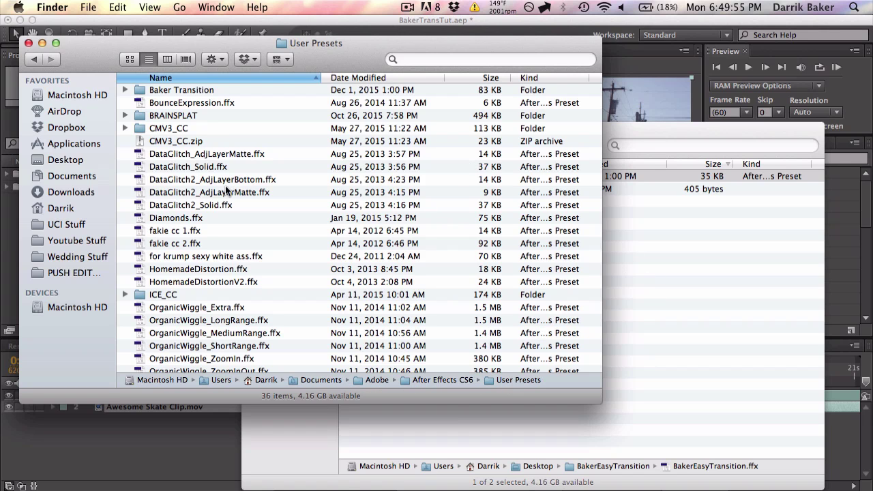
pyautogui.scroll(-6, 218, 191)
pyautogui.scroll(6, 219, 223)
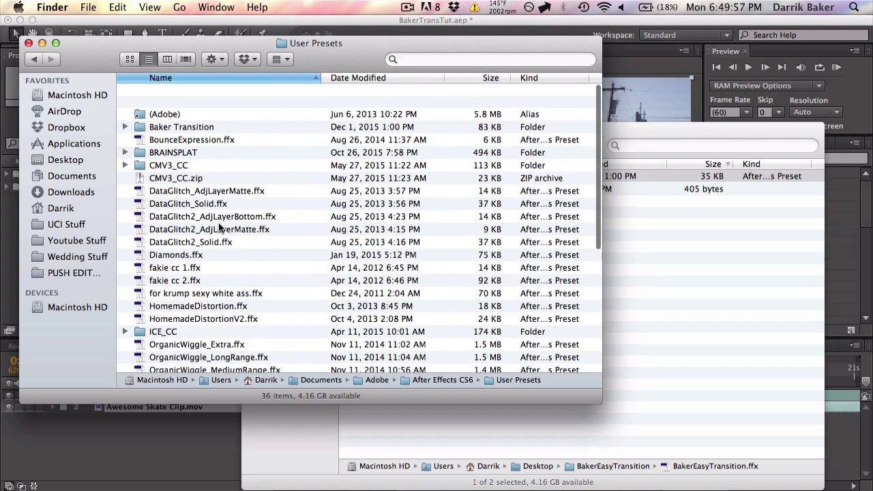
pyautogui.scroll(-6, 218, 222)
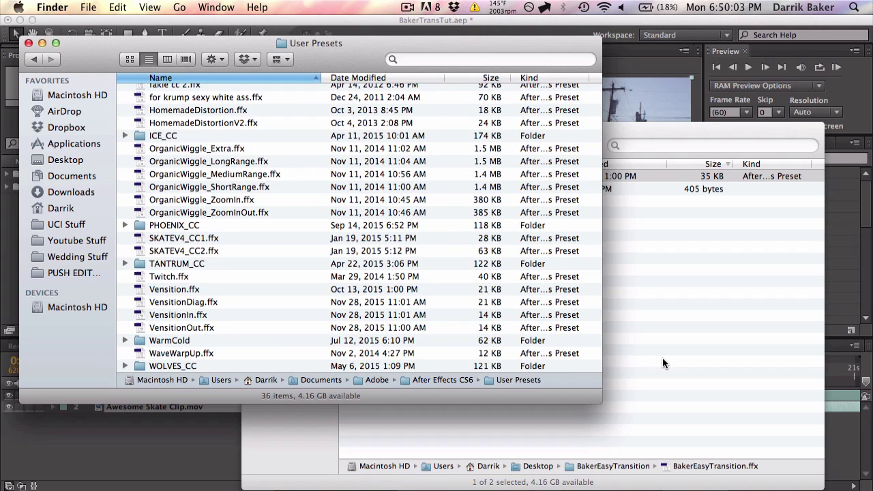
pyautogui.click(688, 363)
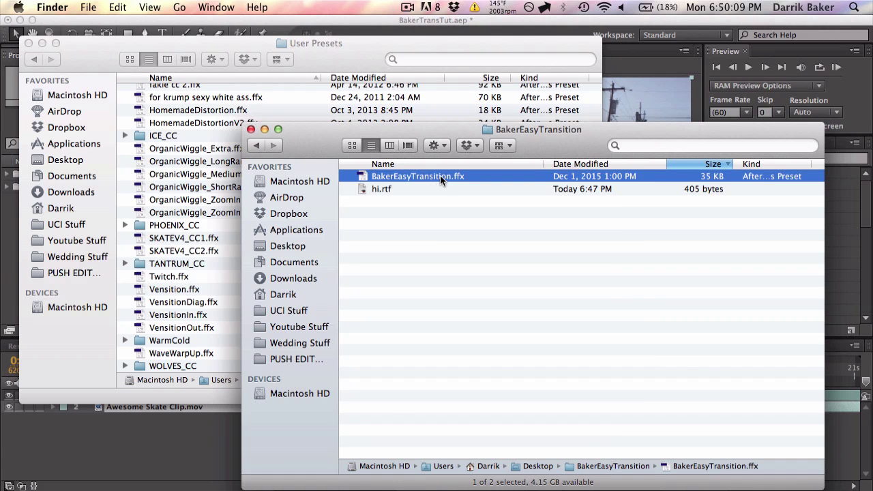
# Step: Add a new adjustment layer above both skate clips in Main Comp
pyautogui.click(179, 447)
pyautogui.click(252, 7)
pyautogui.moveTo(258, 23)
pyautogui.click(508, 104)
# Step: Search 'baker' in Effects & Presets and apply BakerEasyTransition to the adjustment layer
pyautogui.click(805, 159)
pyautogui.write('baker')
pyautogui.click(807, 209)
pyautogui.moveTo(807, 209); pyautogui.dragTo(570, 398)
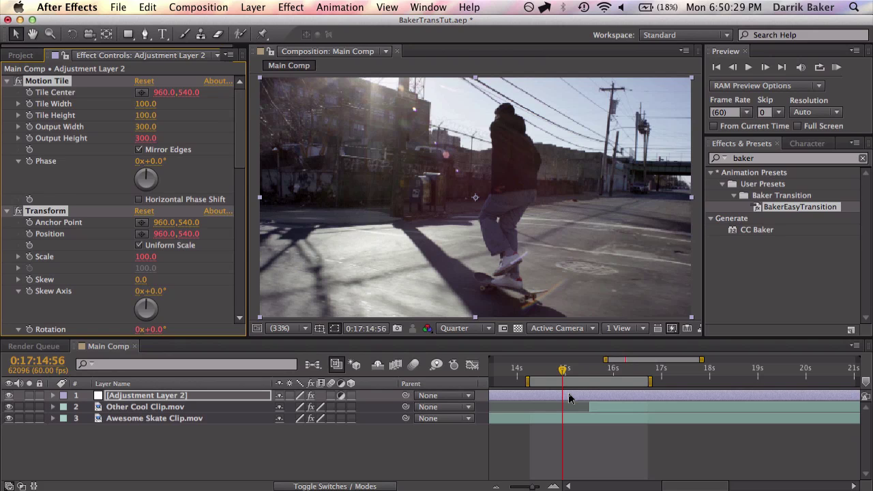
pyautogui.click(563, 417)
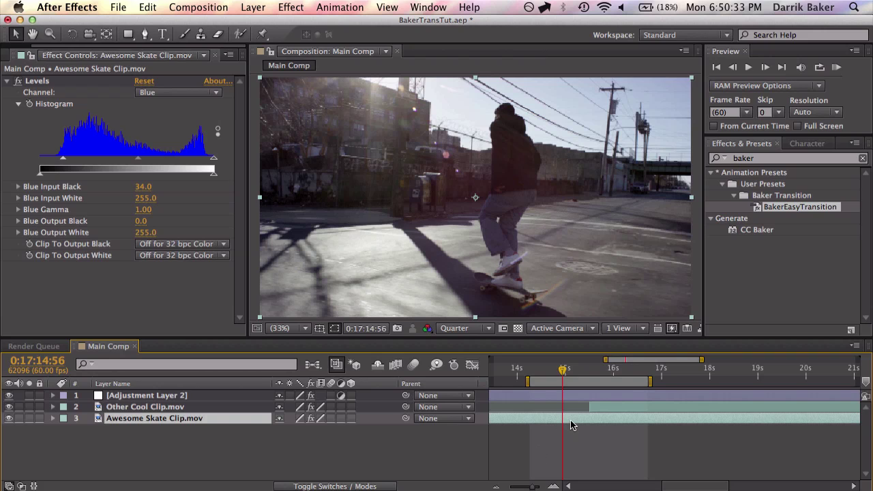
pyautogui.click(559, 398)
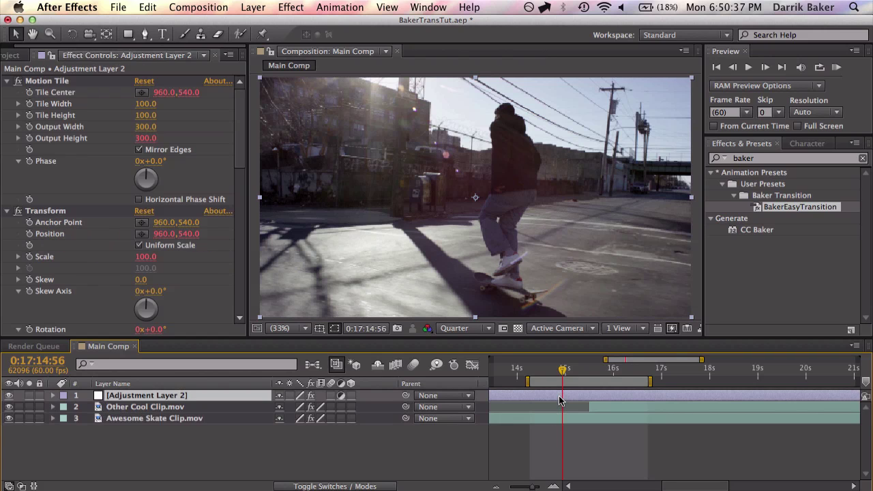
# Step: Reveal the adjustment layer's Curve Editor Slider keyframes with EE, zoomed in and with an enlarged timeline
pyautogui.press('e')
pyautogui.press('e')
pyautogui.scroll(-2, 216, 405)
pyautogui.scroll(-8, 217, 405)
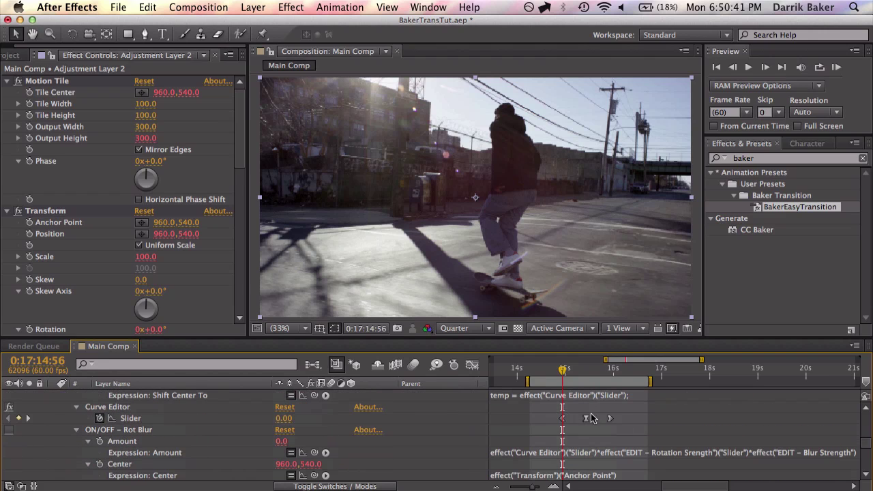
pyautogui.press('=')
pyautogui.press('=')
pyautogui.moveTo(606, 336); pyautogui.dragTo(614, 263)
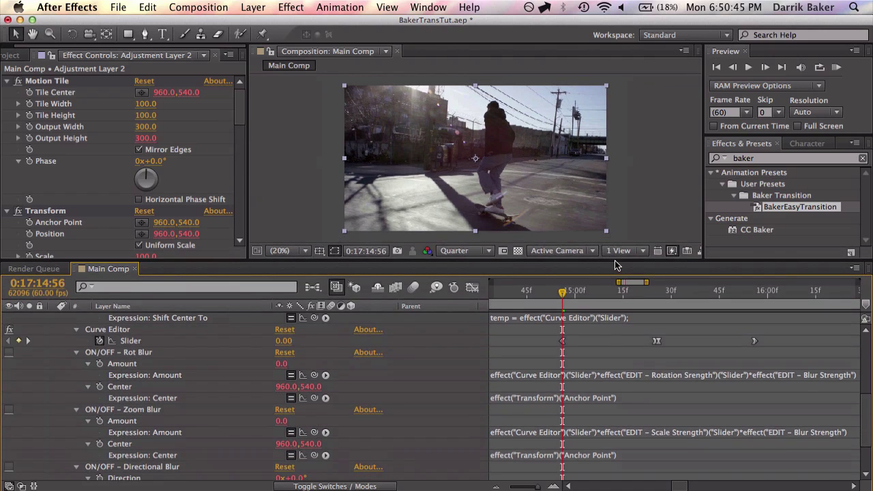
pyautogui.scroll(-5, 609, 327)
# Step: Slide the Curve Editor Slider keyframes so the peak meets the 0:17:15:30 cut
pyautogui.click(670, 294)
pyautogui.click(686, 464)
pyautogui.scroll(5, 673, 327)
pyautogui.scroll(3, 672, 328)
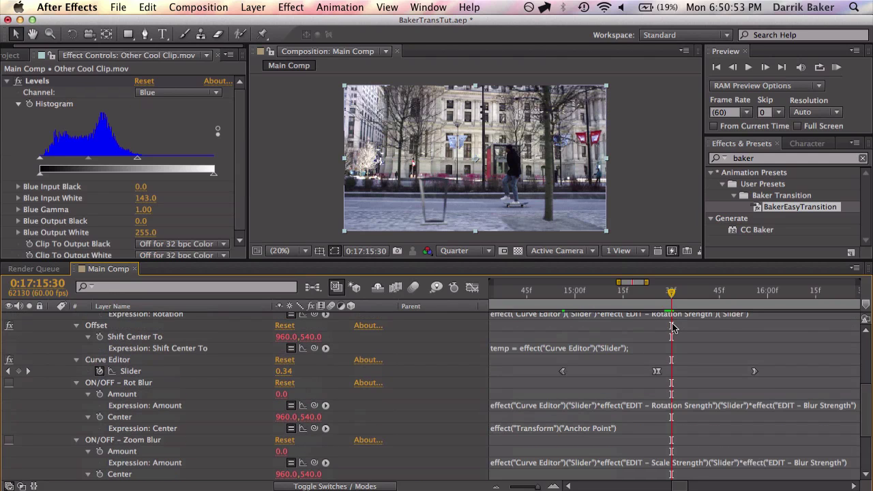
pyautogui.moveTo(767, 373); pyautogui.dragTo(530, 359)
pyautogui.moveTo(657, 372); pyautogui.dragTo(672, 378)
# Step: Check the keyframe alignment up close, collapse the adjustment layer, and RAM-preview the transition
pyautogui.press('=')
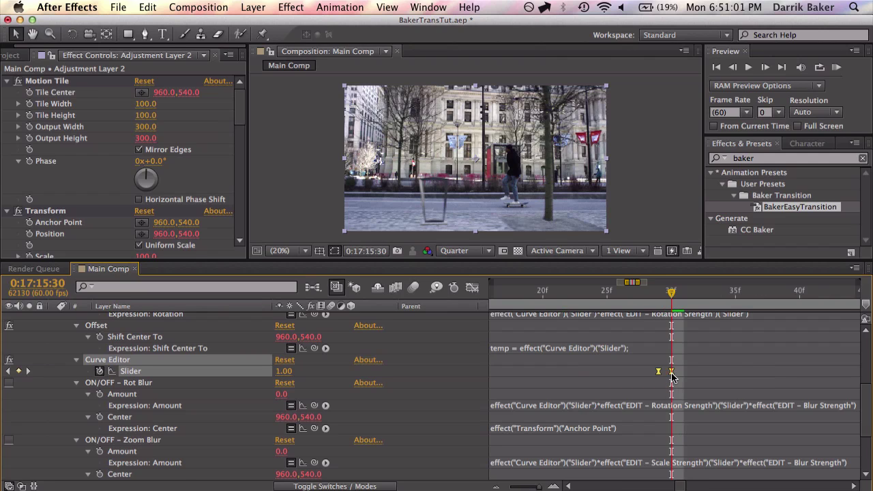
pyautogui.scroll(-4, 673, 382)
pyautogui.scroll(9, 674, 409)
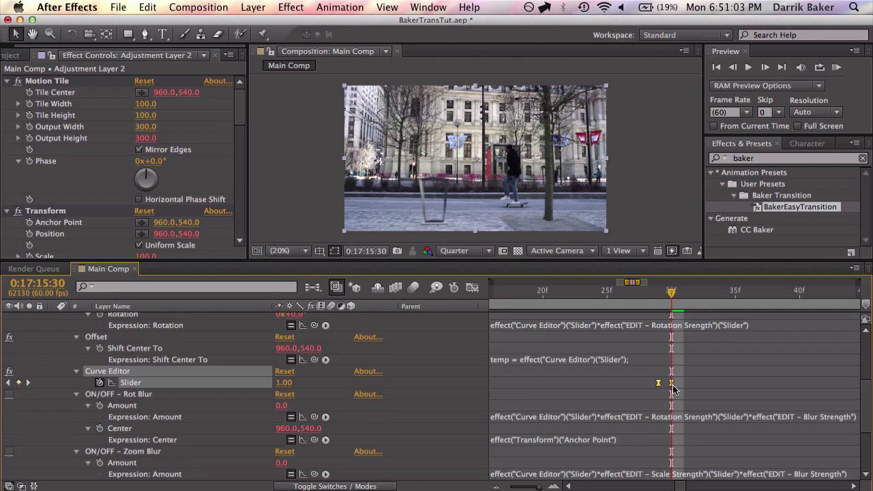
pyautogui.scroll(-4, 677, 437)
pyautogui.press('-')
pyautogui.scroll(6, 255, 370)
pyautogui.click(56, 318)
pyautogui.click(52, 318)
pyautogui.click(837, 67)
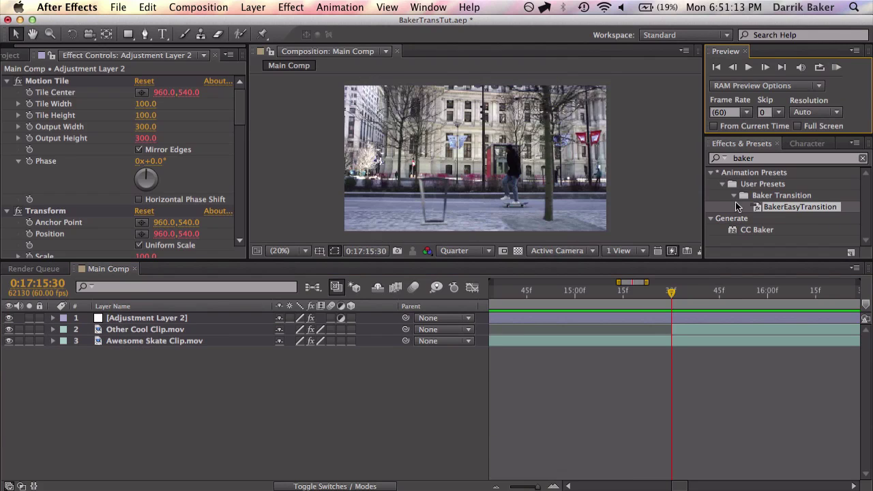
# Step: Enlarge the viewer, collapse Motion Tile and Transform, and preview Scale Strength at 100
pyautogui.moveTo(696, 268); pyautogui.dragTo(696, 337)
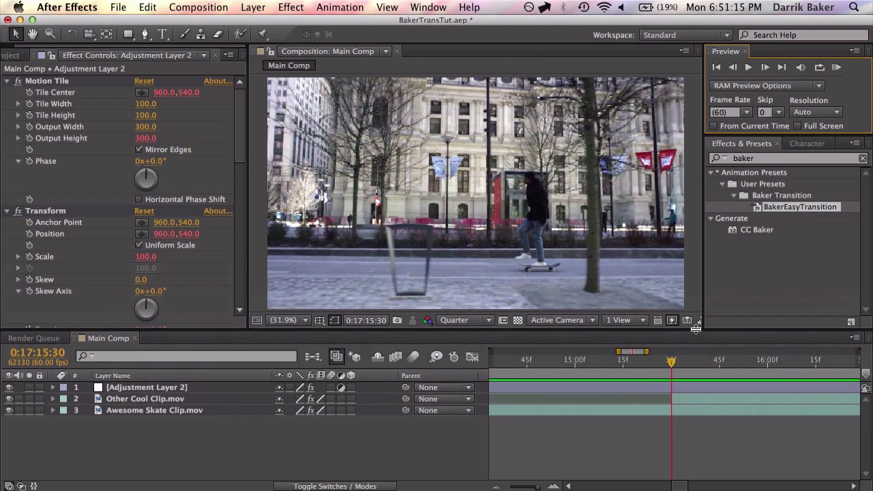
pyautogui.click(6, 81)
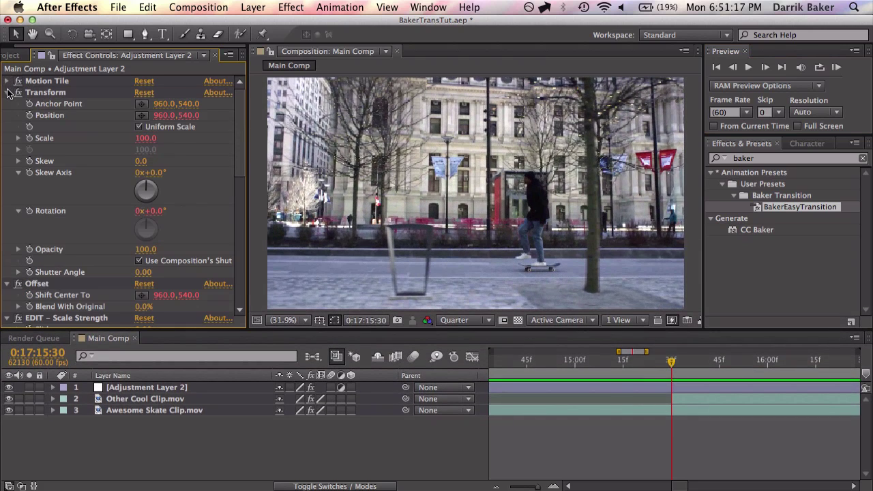
pyautogui.click(7, 92)
pyautogui.click(61, 137)
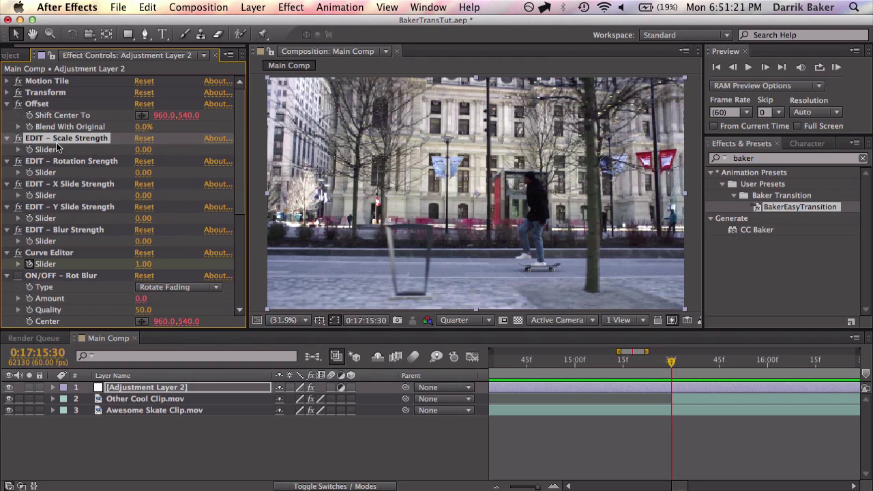
pyautogui.click(143, 151)
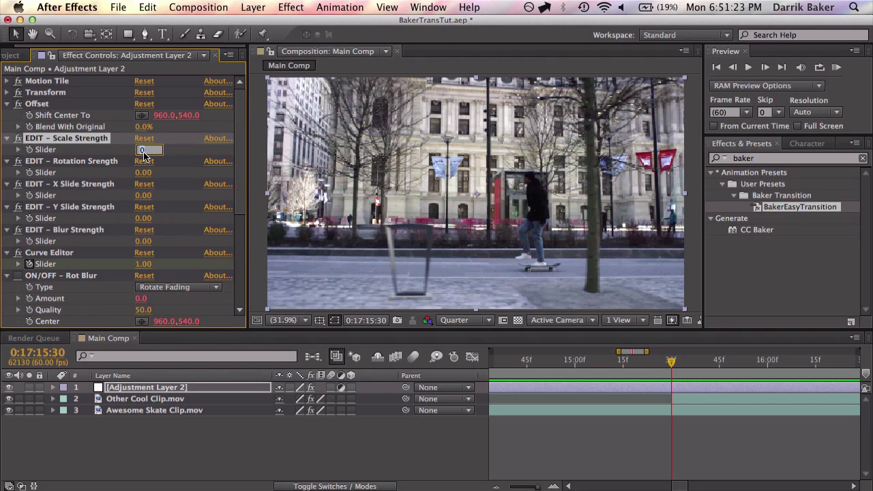
pyautogui.write('100')
pyautogui.press('Return')
pyautogui.click(837, 67)
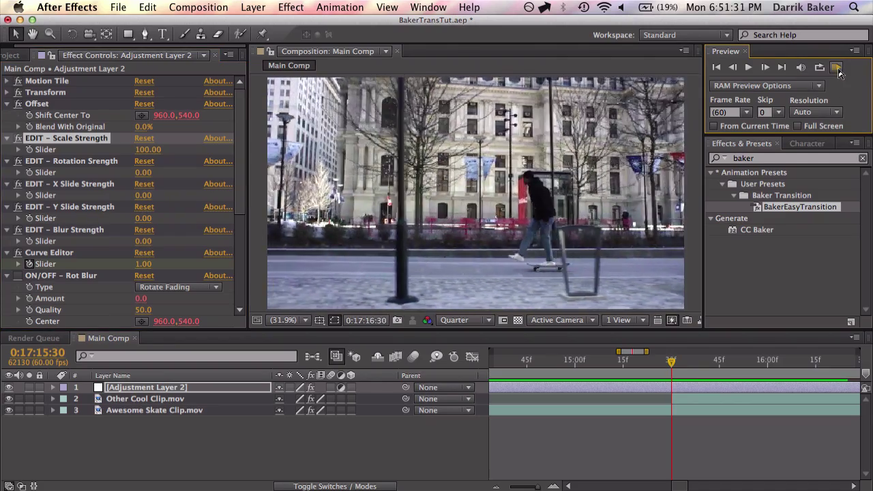
# Step: Try a Scale Strength of -100 and preview the result
pyautogui.click(147, 150)
pyautogui.write('-1')
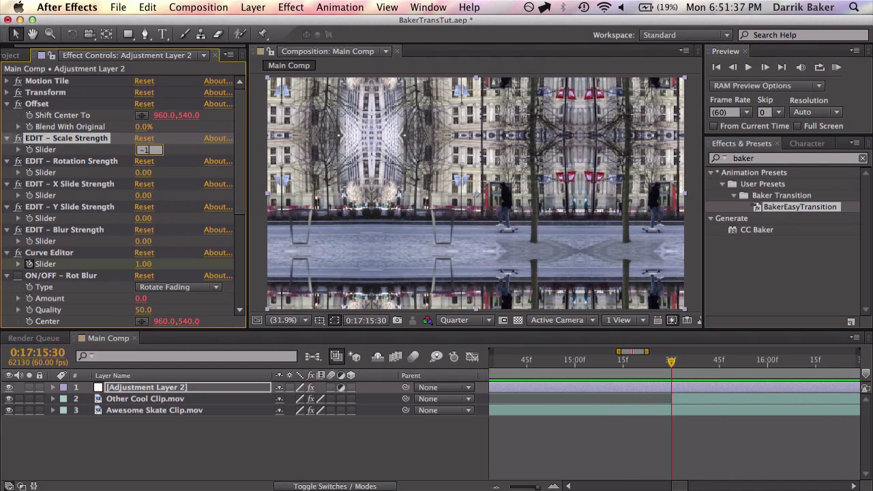
pyautogui.write('00')
pyautogui.press('Return')
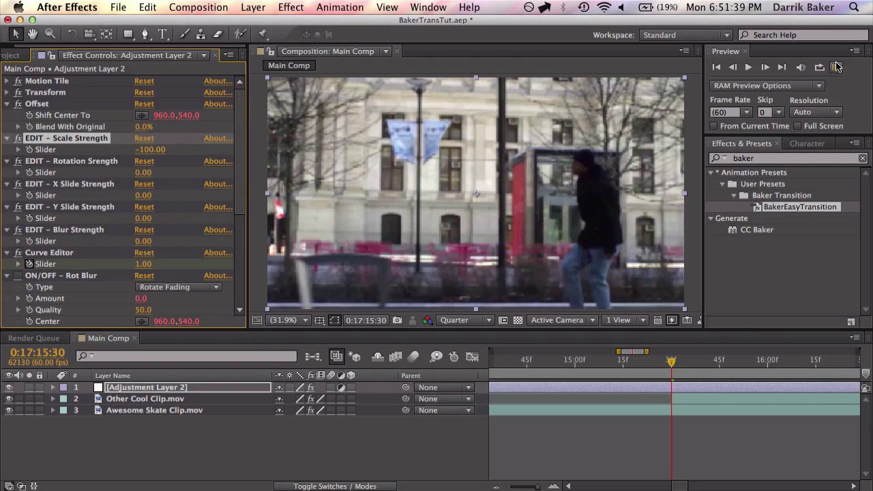
pyautogui.click(838, 66)
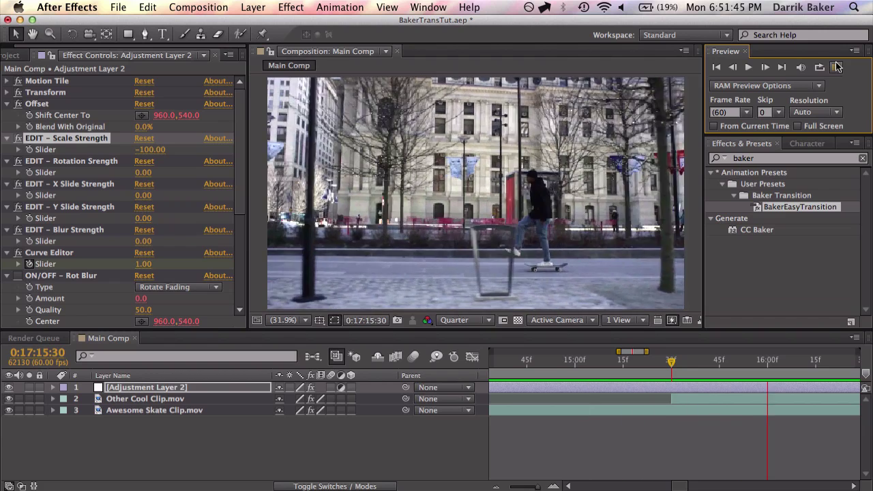
pyautogui.click(151, 154)
# Step: Set Scale Strength to 400 and preview the strong zoom transition
pyautogui.click(150, 154)
pyautogui.write('400')
pyautogui.press('Return')
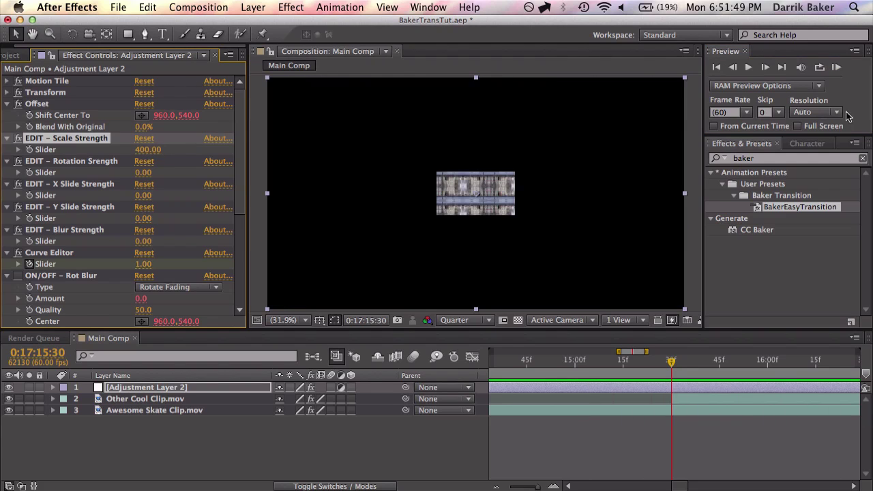
pyautogui.click(837, 67)
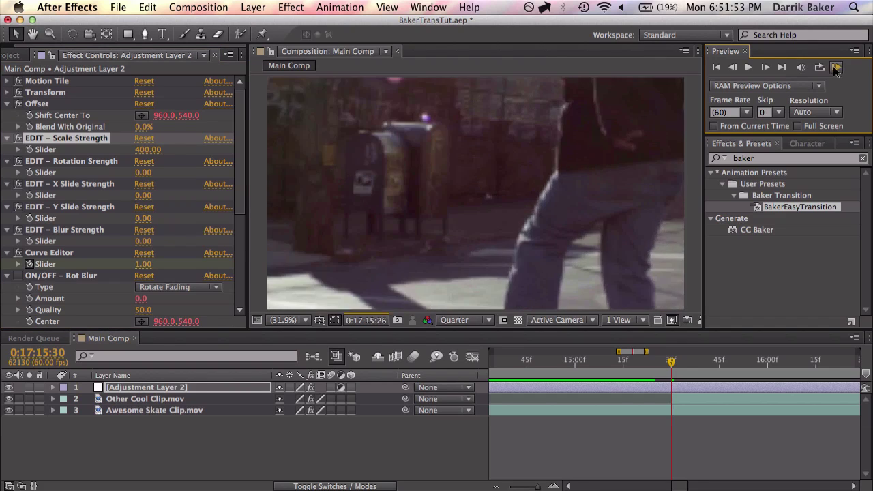
pyautogui.click(837, 69)
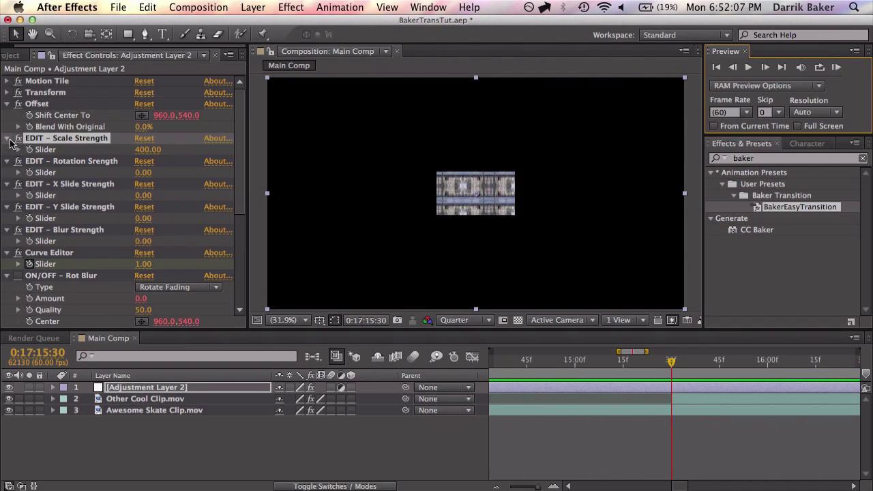
# Step: Set Rotation Strength to 45, test Scale Strength at 0, and preview the transition
pyautogui.click(147, 150)
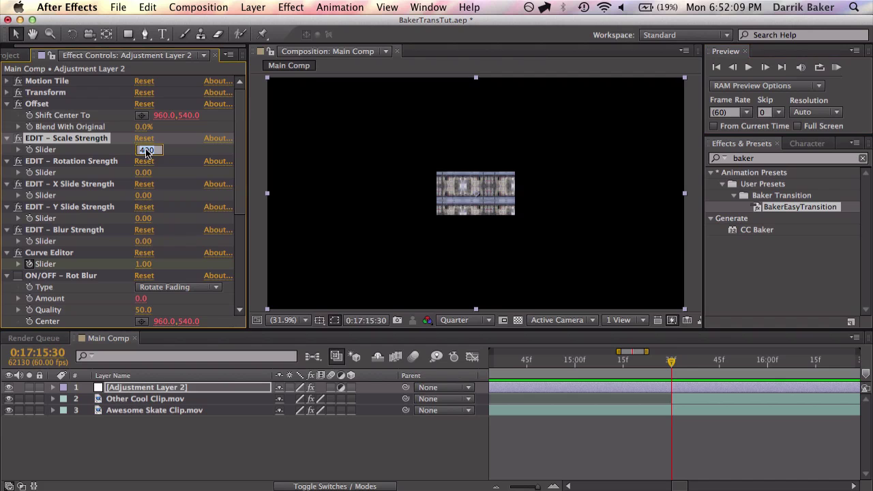
pyautogui.press('Return')
pyautogui.click(147, 175)
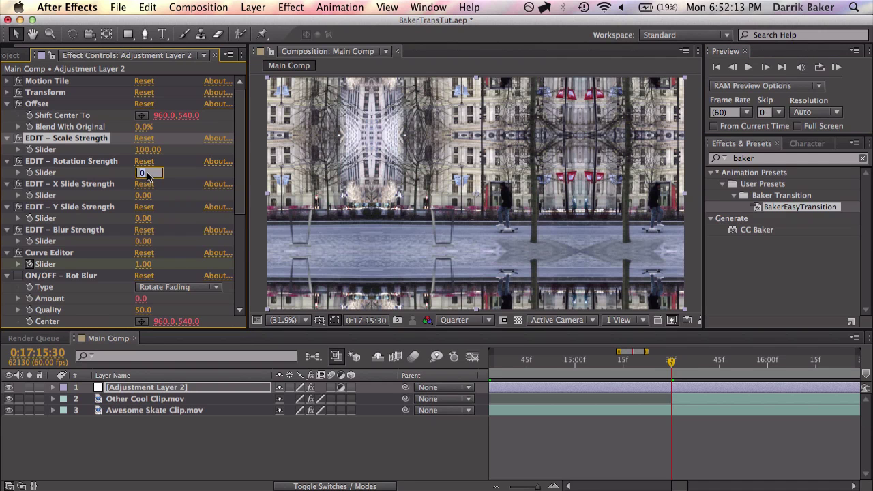
pyautogui.write('45')
pyautogui.press('Return')
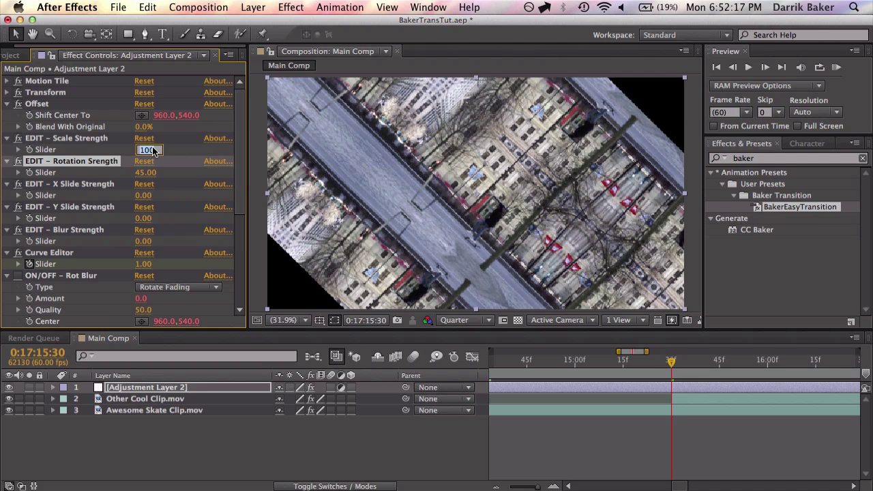
pyautogui.write('0')
pyautogui.press('Return')
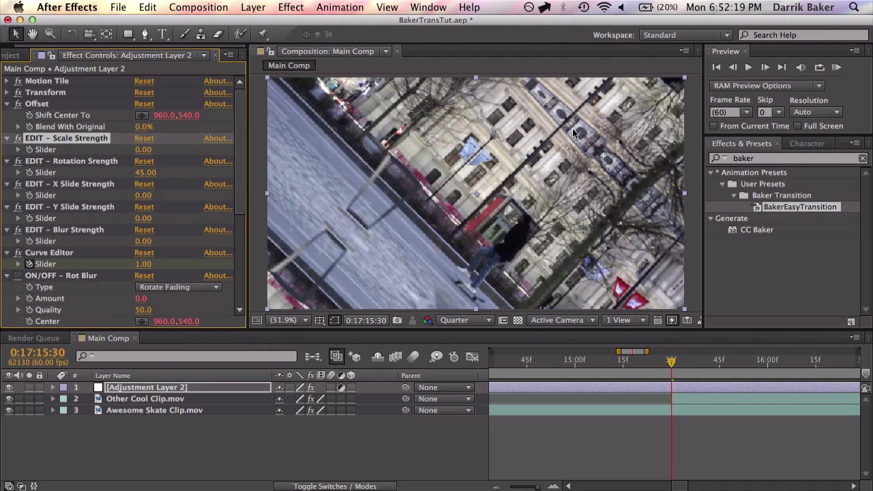
pyautogui.click(837, 68)
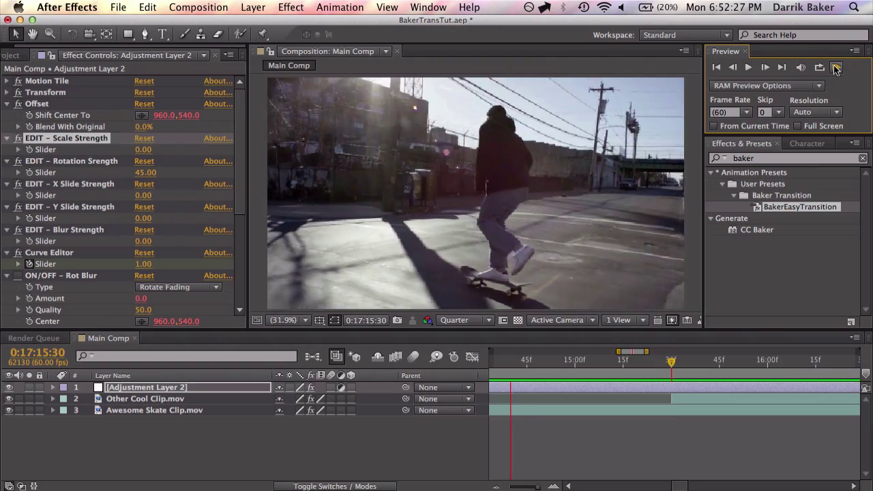
pyautogui.click(836, 67)
# Step: Restore Scale Strength to 100 and preview the transition again
pyautogui.click(146, 150)
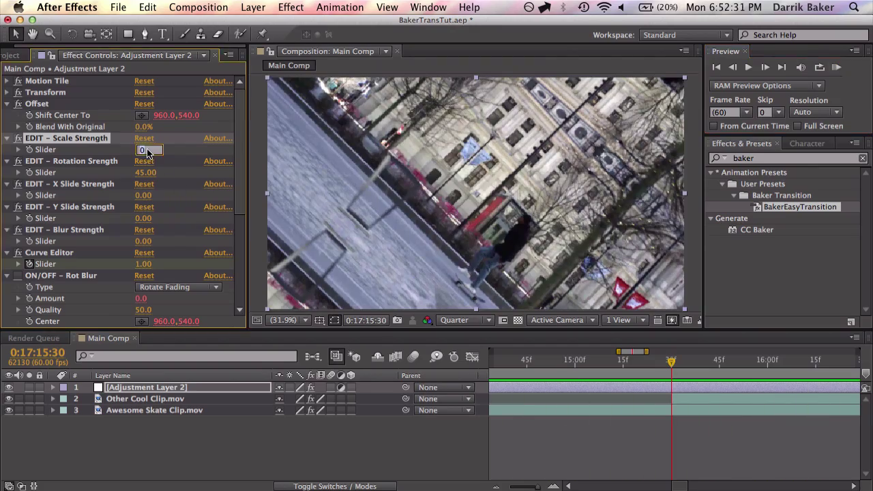
pyautogui.write('100')
pyautogui.press('Return')
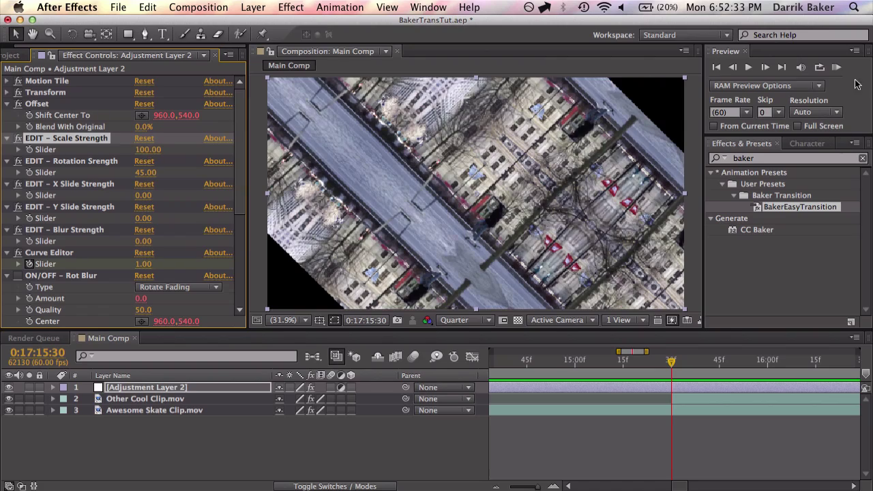
pyautogui.click(837, 68)
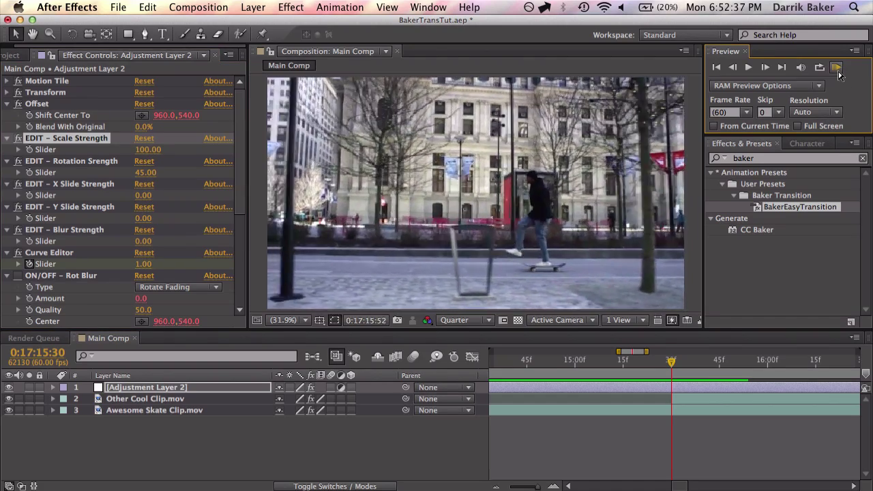
# Step: Set Rotation Strength to 0 so the transition no longer spins
pyautogui.click(146, 173)
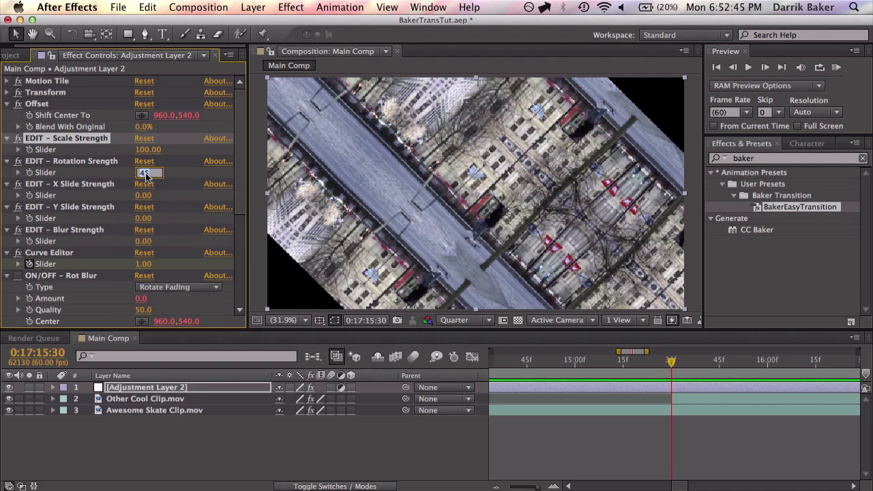
pyautogui.write('0')
pyautogui.hotkey('shift', 'Tab')
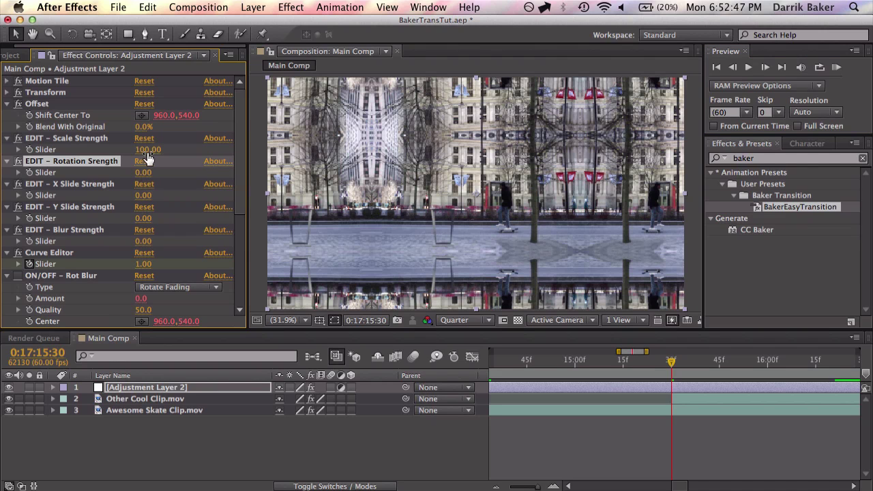
pyautogui.write('0')
pyautogui.moveTo(610, 355); pyautogui.dragTo(658, 363)
# Step: Confirm Scale Strength at 100 and scrub through the transition frames
pyautogui.click(143, 150)
pyautogui.write('100')
pyautogui.press('Return')
pyautogui.press('-')
pyautogui.click(649, 364)
pyautogui.moveTo(648, 363); pyautogui.dragTo(595, 363)
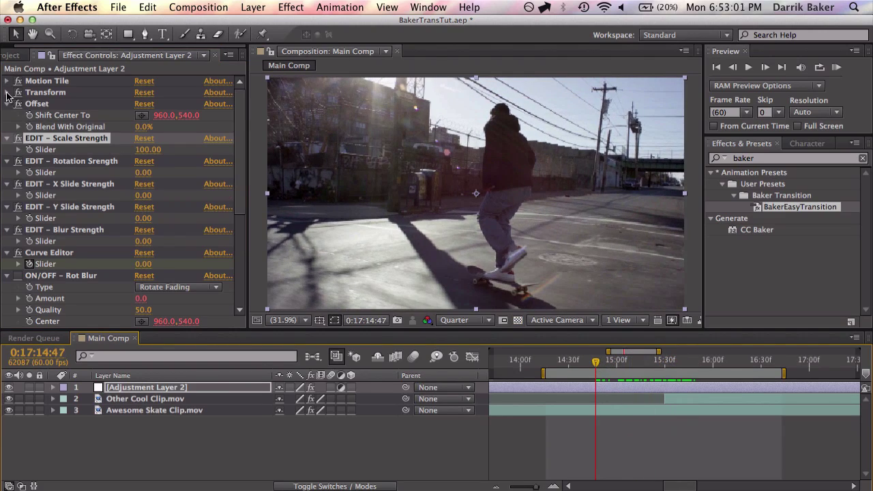
pyautogui.click(7, 92)
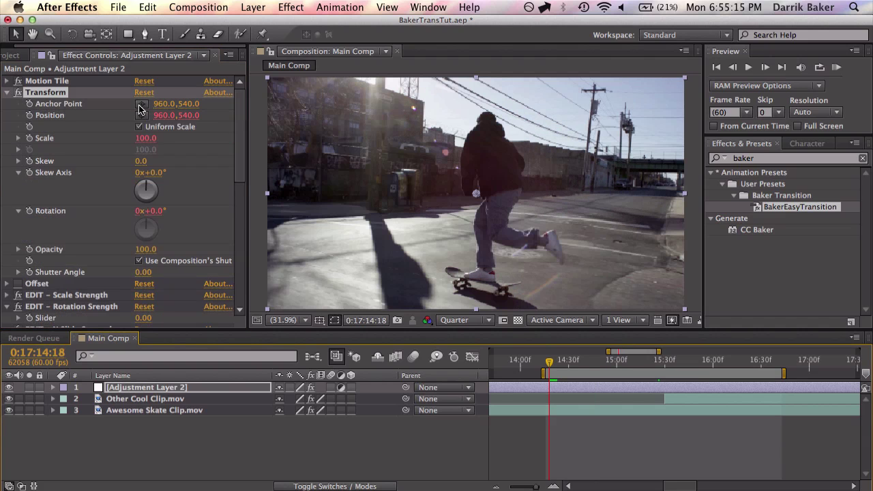
pyautogui.click(141, 106)
pyautogui.click(271, 182)
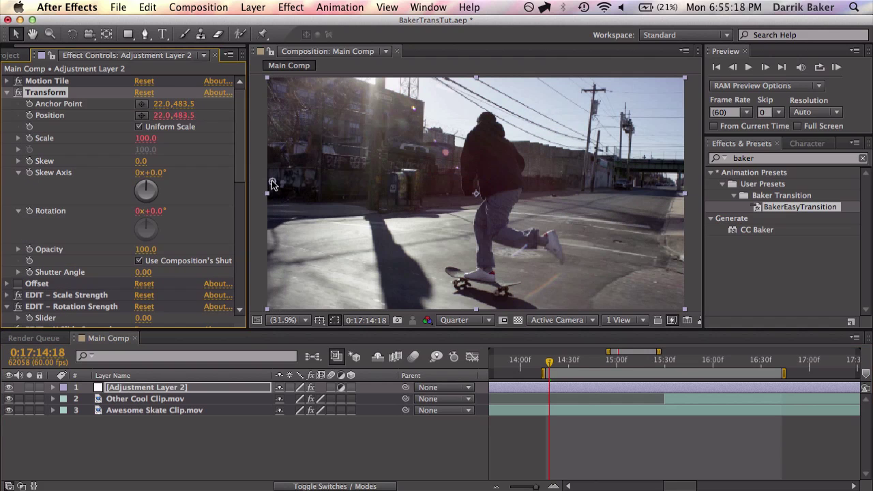
pyautogui.click(34, 285)
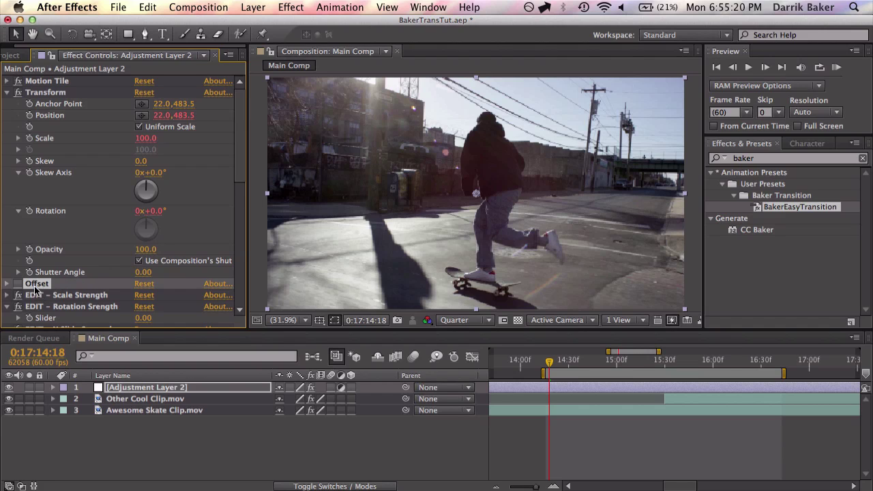
pyautogui.click(838, 68)
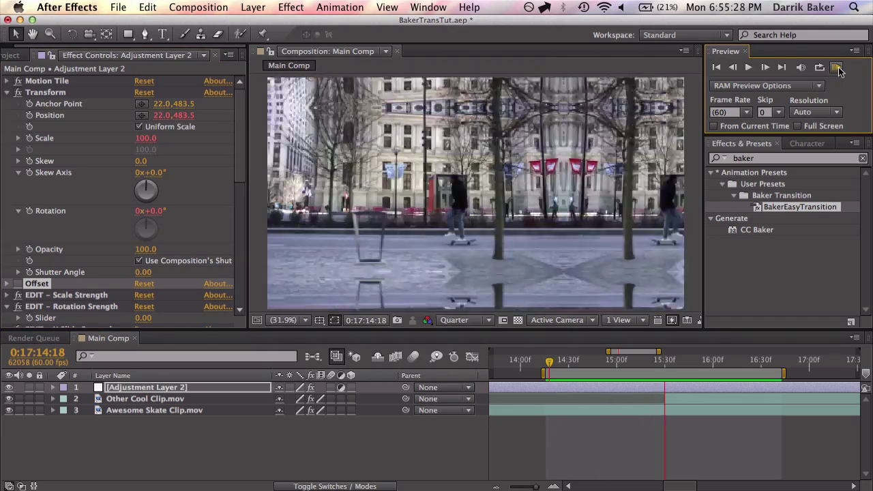
pyautogui.click(771, 157)
pyautogui.moveTo(563, 360); pyautogui.dragTo(649, 362)
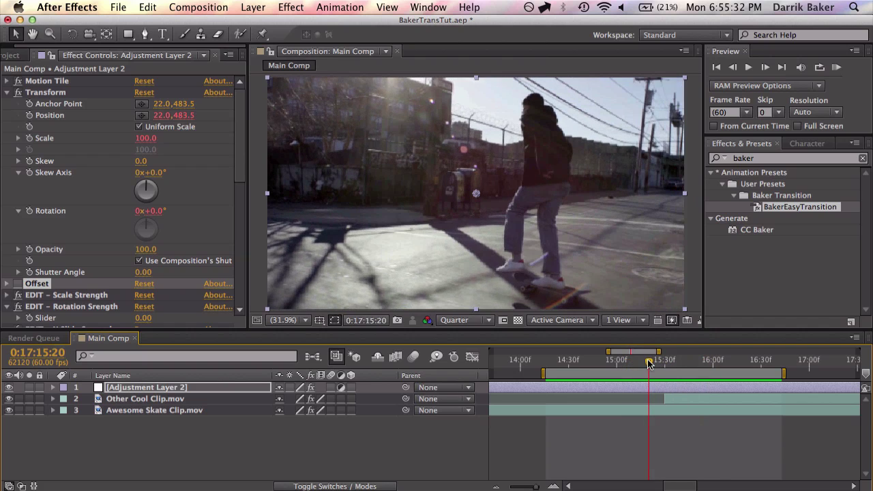
pyautogui.click(162, 103)
pyautogui.write('960')
pyautogui.press('Return')
pyautogui.click(189, 103)
pyautogui.write('540')
pyautogui.press('Return')
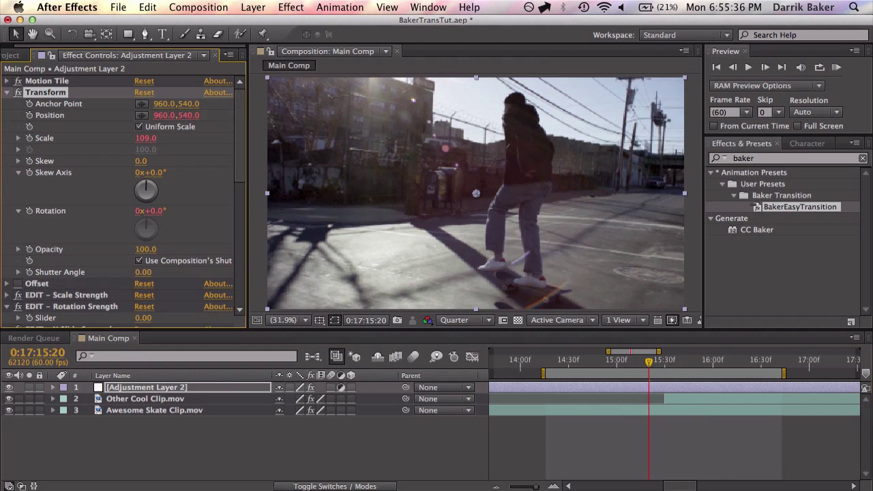
pyautogui.click(7, 92)
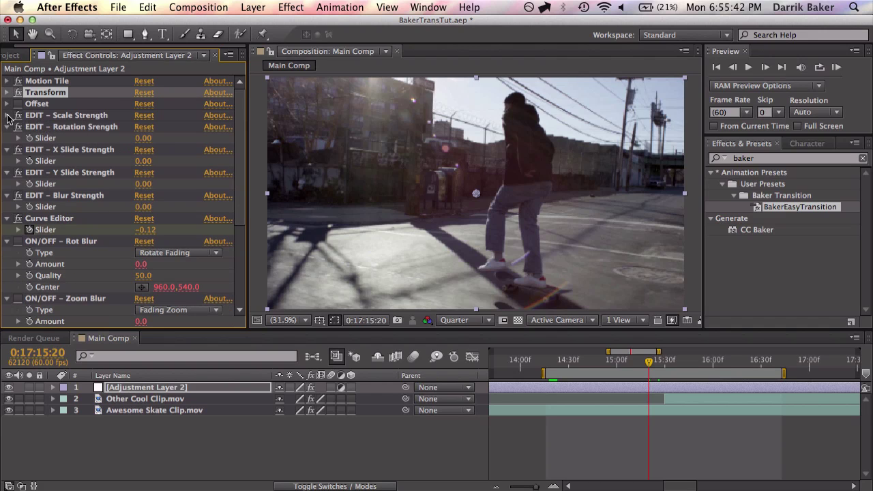
# Step: Set Scale Strength 0, X Slide Strength 960 and Y Slide Strength 540, then preview
pyautogui.click(7, 115)
pyautogui.click(148, 126)
pyautogui.write('0')
pyautogui.press('Return')
pyautogui.click(146, 173)
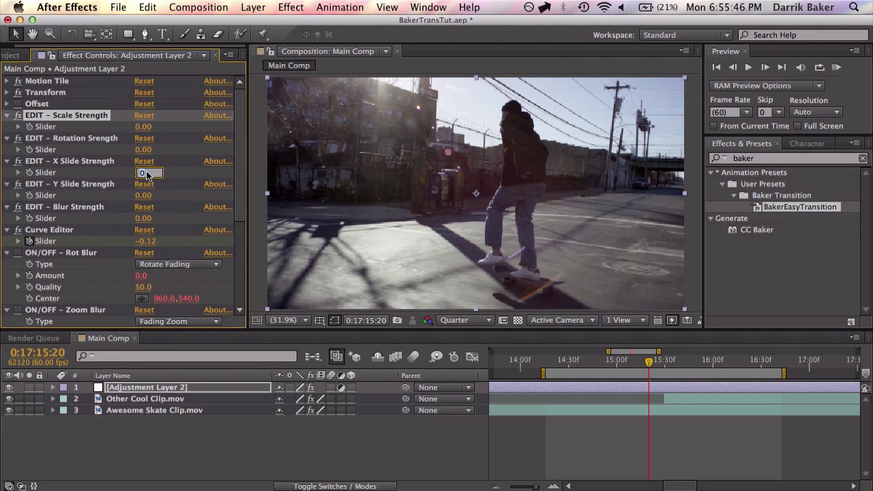
pyautogui.write('960')
pyautogui.press('Return')
pyautogui.click(143, 195)
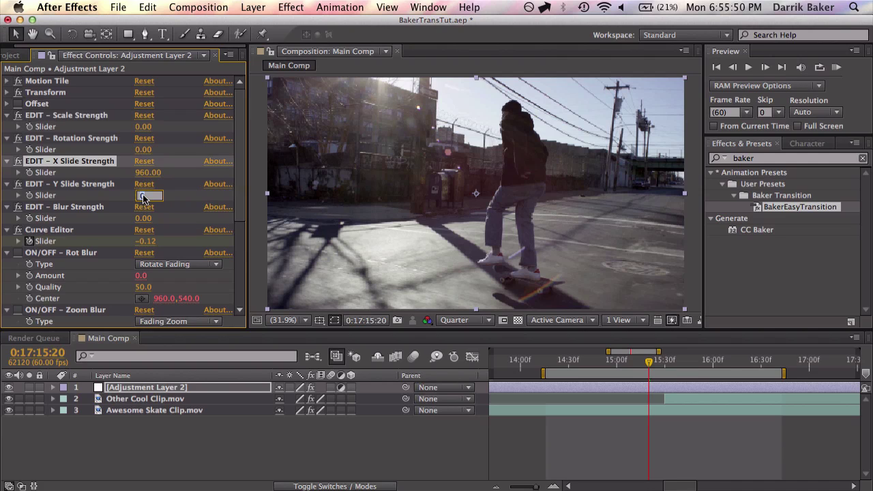
pyautogui.write('540')
pyautogui.press('Return')
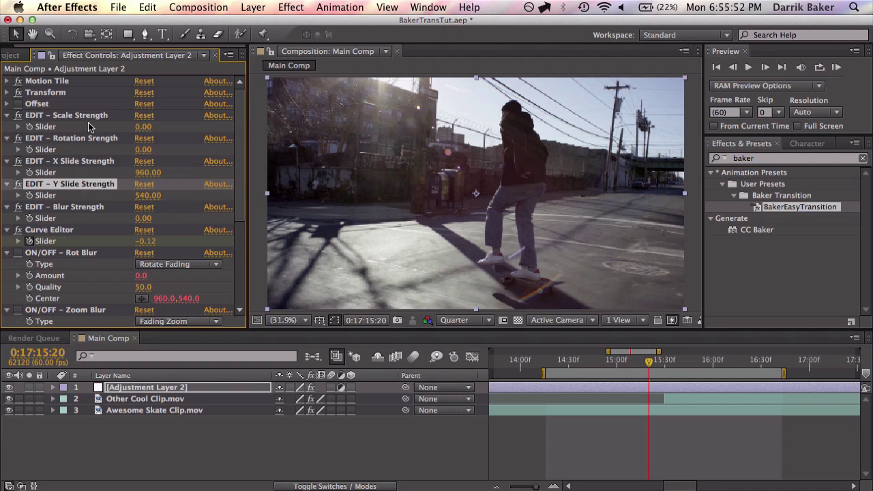
pyautogui.click(837, 68)
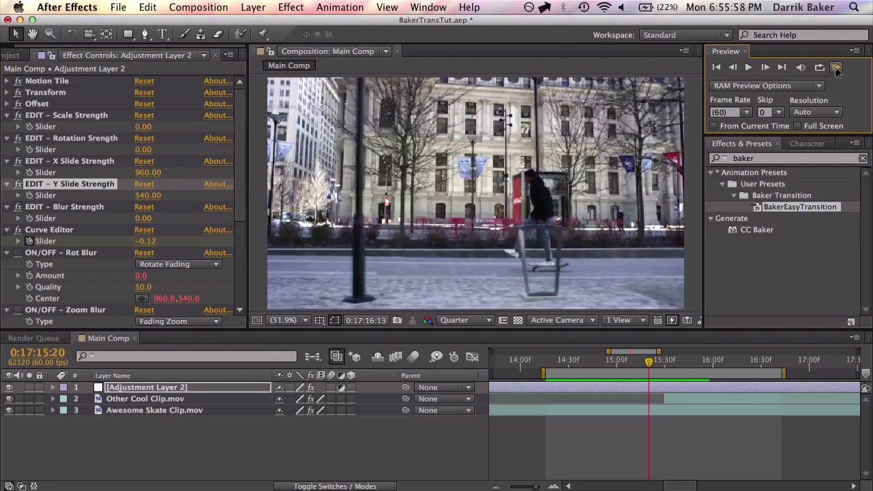
pyautogui.click(245, 130)
# Step: Try an X Slide Strength of 4000 and preview the faster slide
pyautogui.click(149, 173)
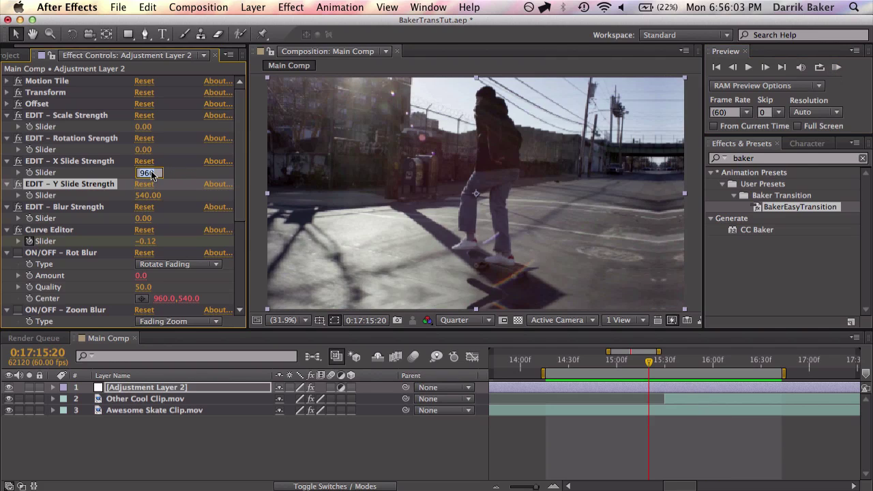
pyautogui.write('4000')
pyautogui.press('Return')
pyautogui.click(837, 67)
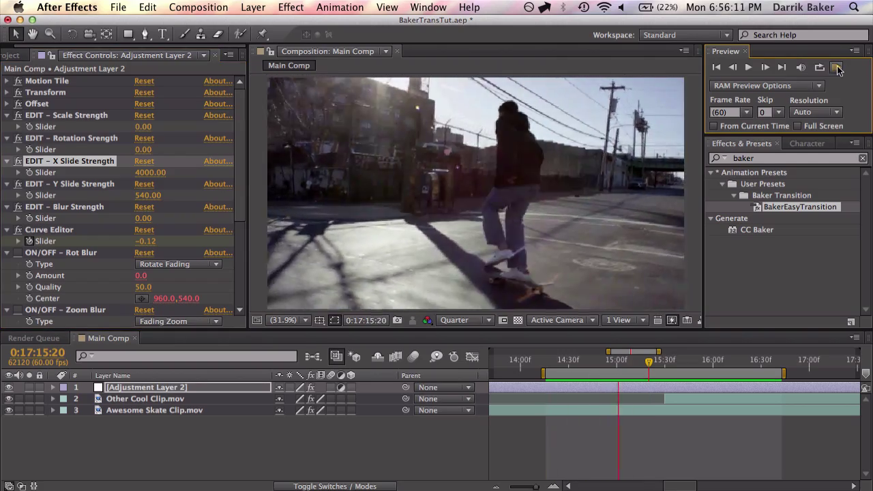
pyautogui.click(353, 156)
# Step: Set X Slide Strength to -3000 and scrub through the transition
pyautogui.click(152, 172)
pyautogui.write('-3000')
pyautogui.press('Return')
pyautogui.click(616, 362)
pyautogui.moveTo(616, 362); pyautogui.dragTo(681, 367)
# Step: Look over the Rot Blur and Zoom Blur effects and move into the middle of the transition
pyautogui.scroll(-1, 171, 193)
pyautogui.scroll(-5, 106, 189)
pyautogui.click(62, 173)
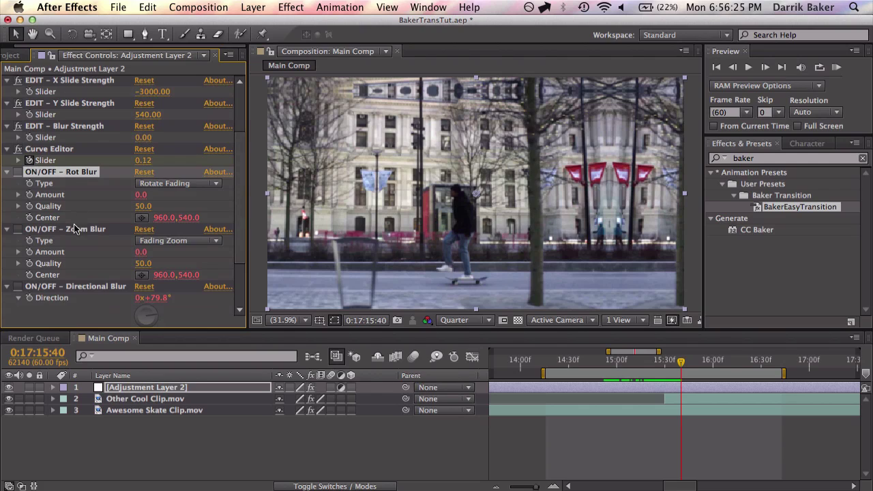
pyautogui.click(75, 229)
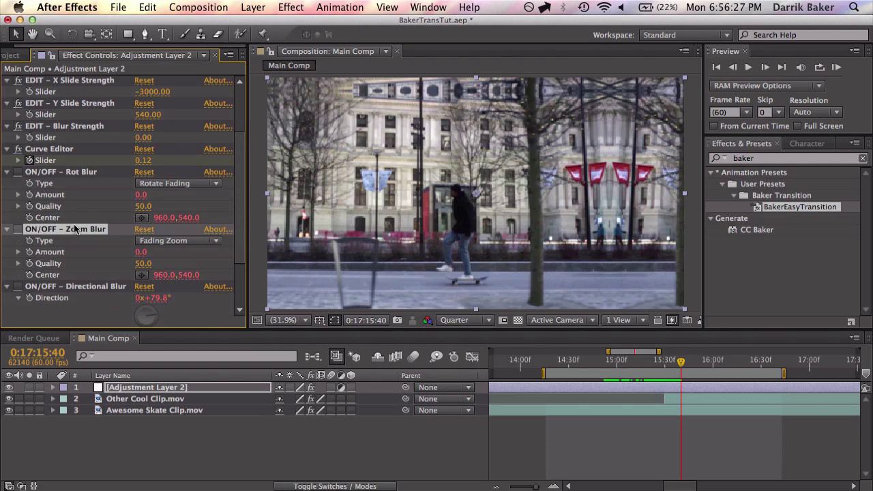
pyautogui.click(57, 174)
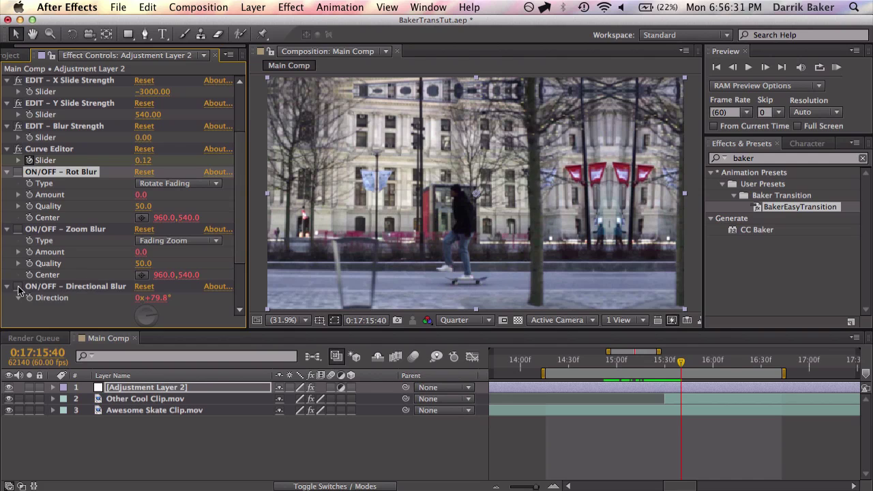
pyautogui.click(647, 363)
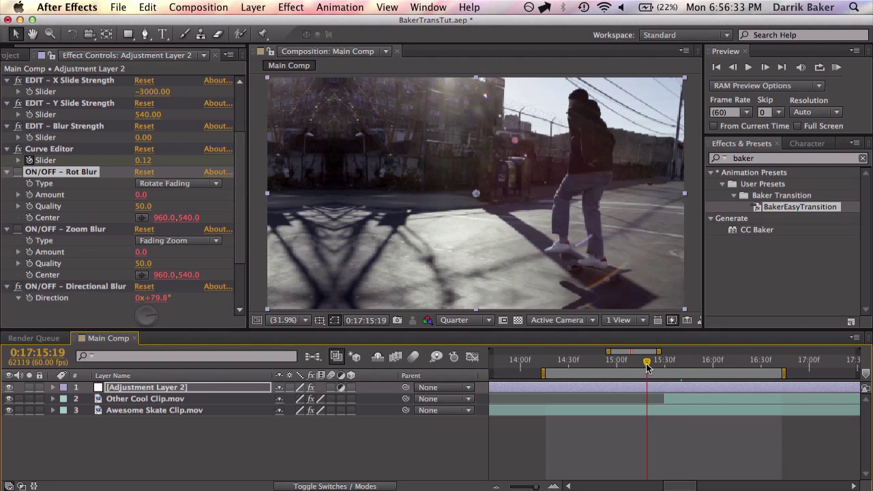
# Step: Set Blur Strength to 25 and scrub through the blurred slide
pyautogui.click(86, 130)
pyautogui.click(143, 138)
pyautogui.write('25')
pyautogui.press('Return')
pyautogui.moveTo(612, 367); pyautogui.dragTo(697, 362)
pyautogui.scroll(3, 154, 135)
pyautogui.click(156, 132)
# Step: Set both X Slide Strength and Y Slide Strength to 0
pyautogui.write('0')
pyautogui.press('Return')
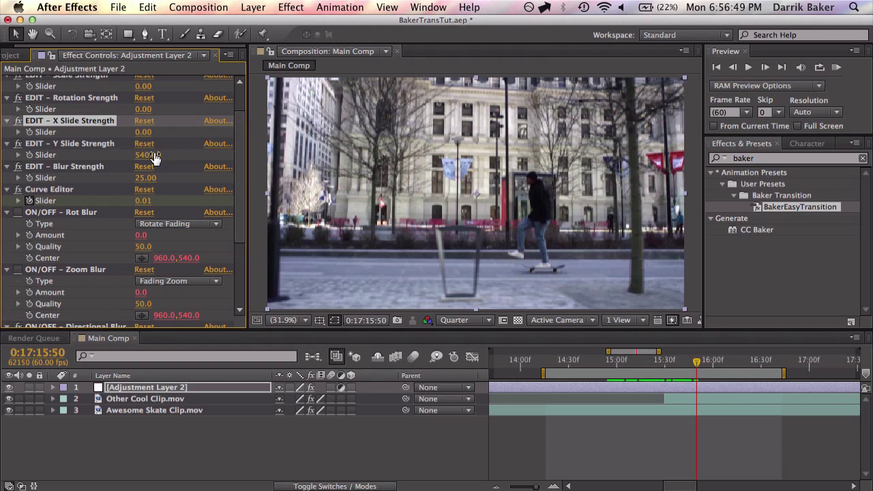
pyautogui.click(144, 155)
pyautogui.write('0')
pyautogui.press('Return')
# Step: Try a Rotation Strength of 90 while scrubbing the transition, then reset it to 0
pyautogui.scroll(3, 97, 216)
pyautogui.click(144, 150)
pyautogui.write('90')
pyautogui.press('Return')
pyautogui.click(619, 362)
pyautogui.moveTo(619, 363); pyautogui.dragTo(693, 360)
pyautogui.click(142, 150)
pyautogui.write('0')
pyautogui.press('Return')
# Step: Set Scale Strength to 100 and scrub back through the transition
pyautogui.click(143, 127)
pyautogui.write('100')
pyautogui.press('Return')
pyautogui.moveTo(626, 351); pyautogui.dragTo(663, 360)
# Step: Enable the Zoom Blur and set Blur Strength to 50, checking the blurred zoom
pyautogui.scroll(-3, 98, 245)
pyautogui.click(19, 249)
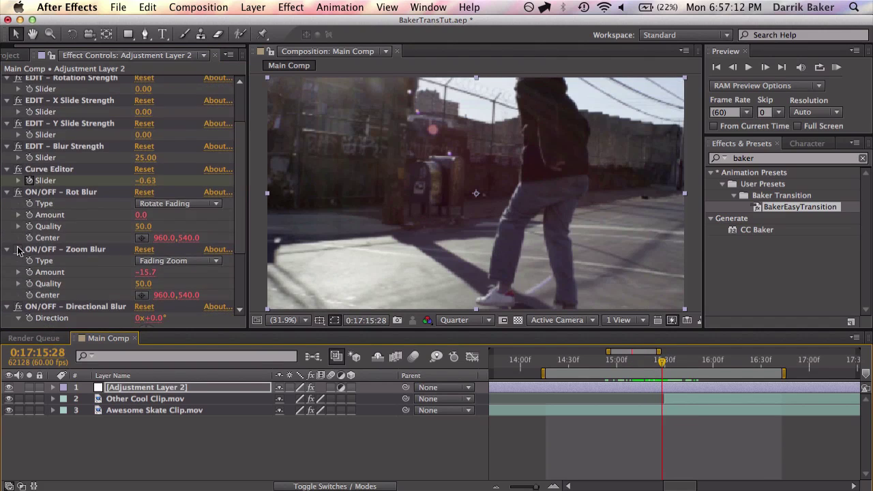
pyautogui.click(148, 160)
pyautogui.write('50')
pyautogui.press('Return')
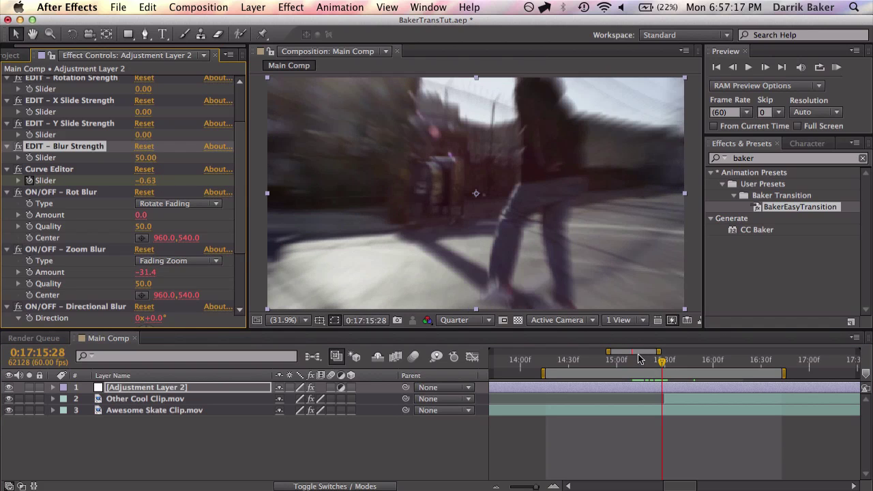
pyautogui.moveTo(630, 365); pyautogui.dragTo(668, 364)
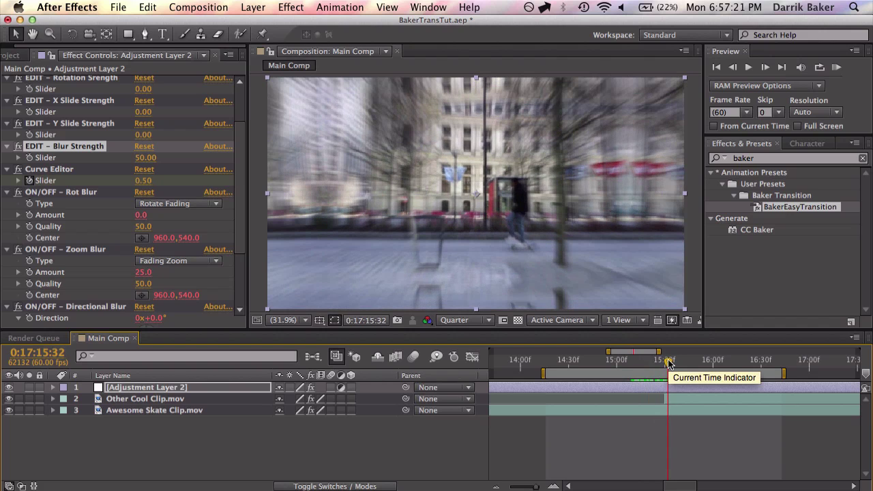
pyautogui.scroll(-2, 76, 237)
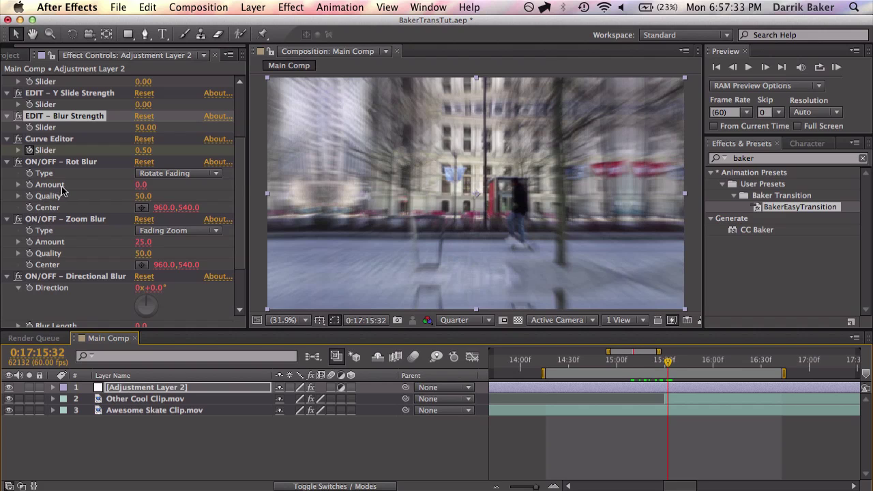
# Step: Turn off the Directional, Zoom and Rot Blur effects, keeping RSMB motion blur on
pyautogui.scroll(-3, 62, 190)
pyautogui.click(42, 276)
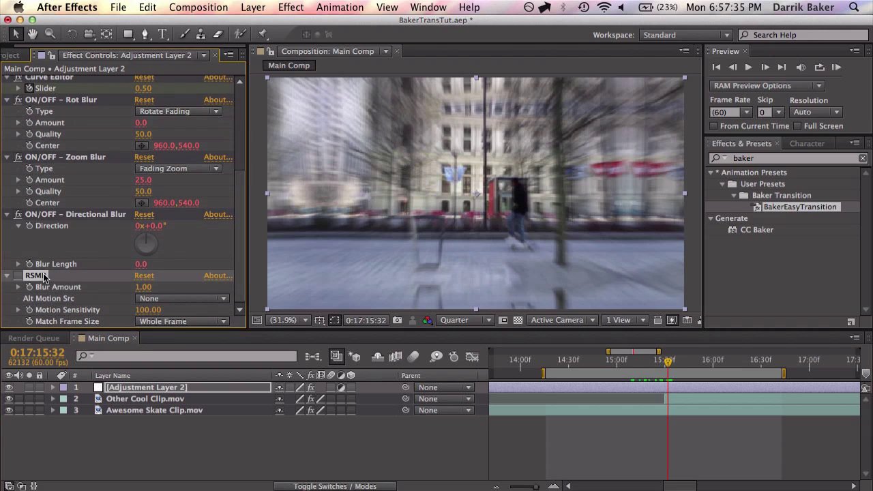
pyautogui.click(17, 214)
pyautogui.click(18, 157)
pyautogui.click(18, 100)
pyautogui.click(17, 276)
# Step: Set Rotation Strength to 180 and jump back to the transition's first frame
pyautogui.scroll(5, 175, 169)
pyautogui.scroll(1, 175, 174)
pyautogui.click(147, 138)
pyautogui.write('180')
pyautogui.press('Return')
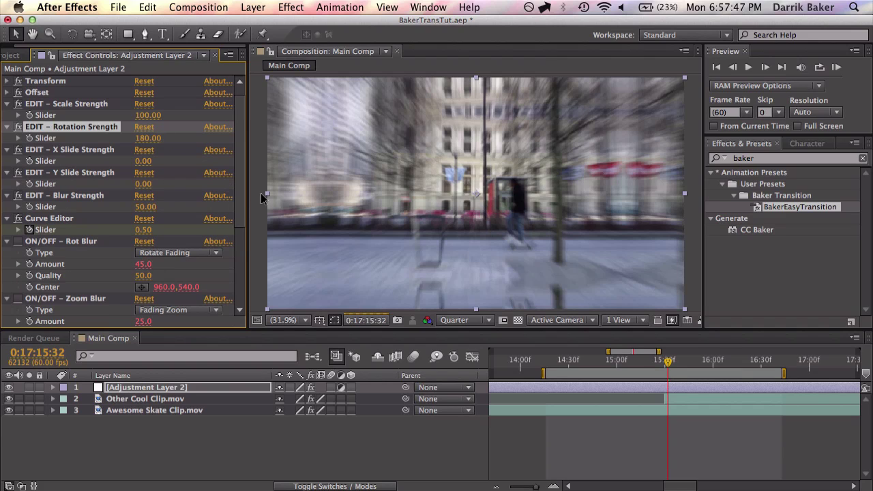
pyautogui.click(635, 361)
# Step: Review the Scale, Rotation, X Slide, Y Slide and Blur Strength controls in turn
pyautogui.scroll(-10, 101, 265)
pyautogui.scroll(10, 101, 265)
pyautogui.click(108, 117)
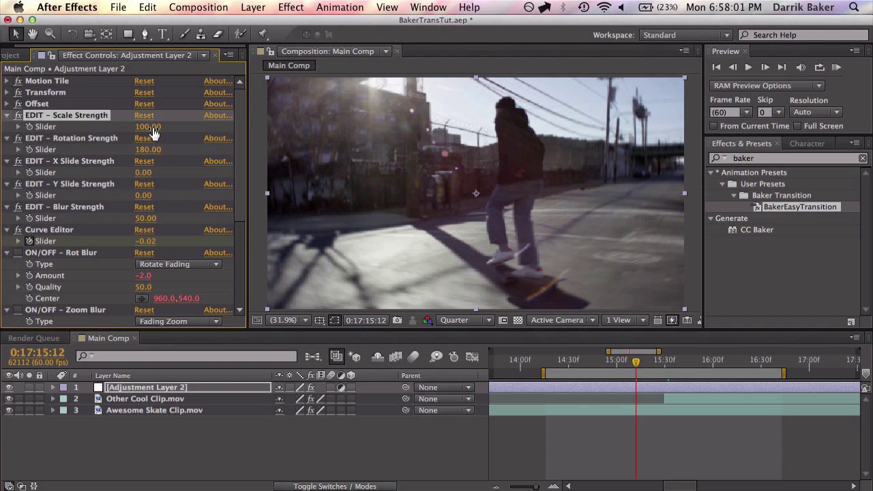
pyautogui.click(114, 138)
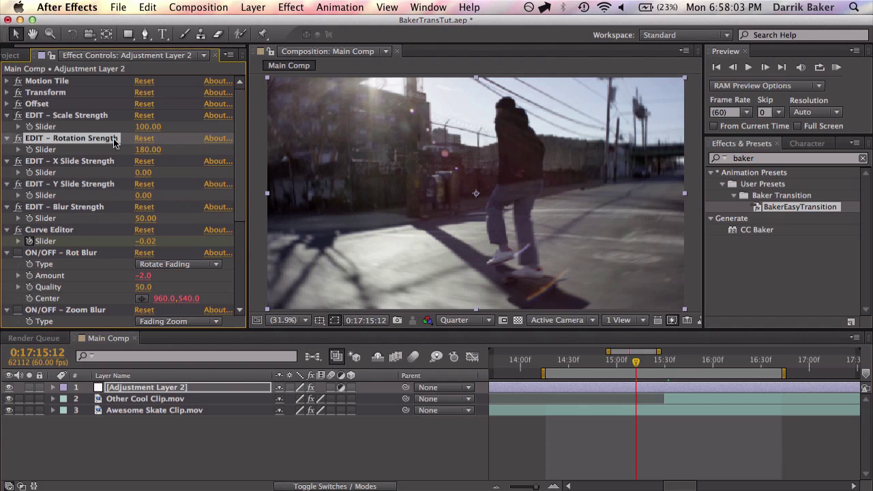
pyautogui.click(117, 162)
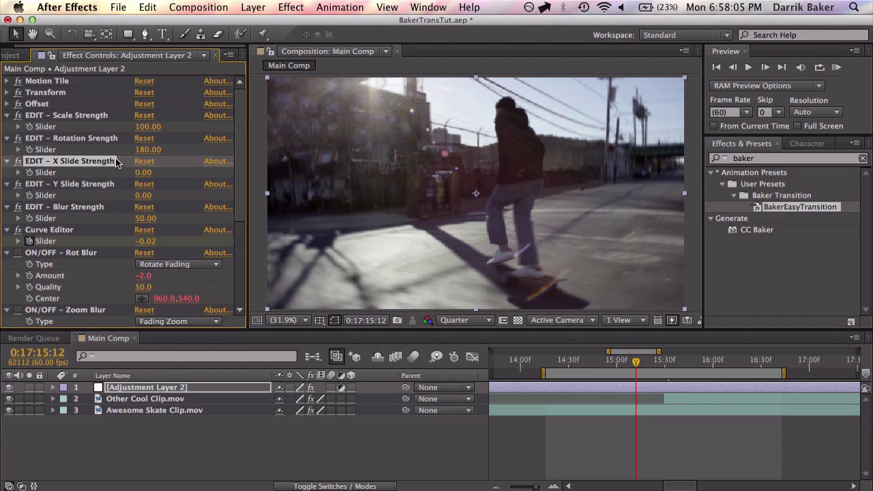
pyautogui.click(122, 186)
pyautogui.click(119, 212)
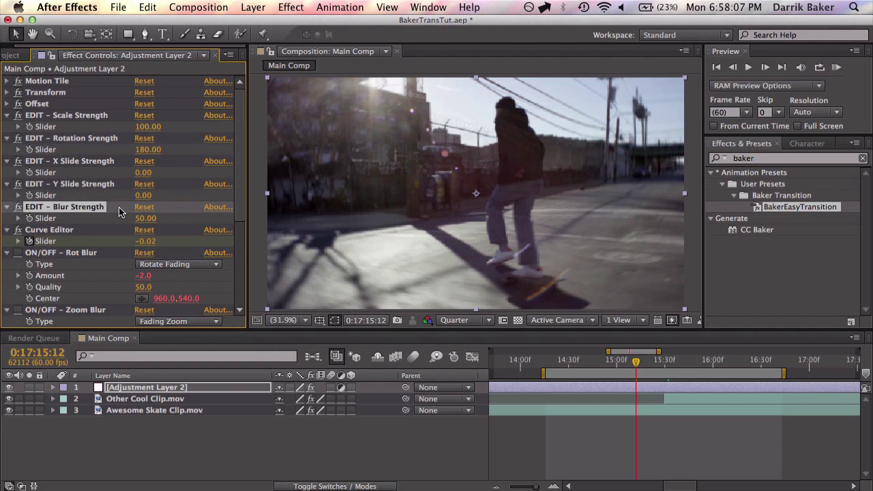
pyautogui.scroll(-5, 119, 212)
pyautogui.scroll(5, 29, 284)
# Step: Expand Motion Tile and set EDIT – Scale Strength to 300
pyautogui.click(7, 81)
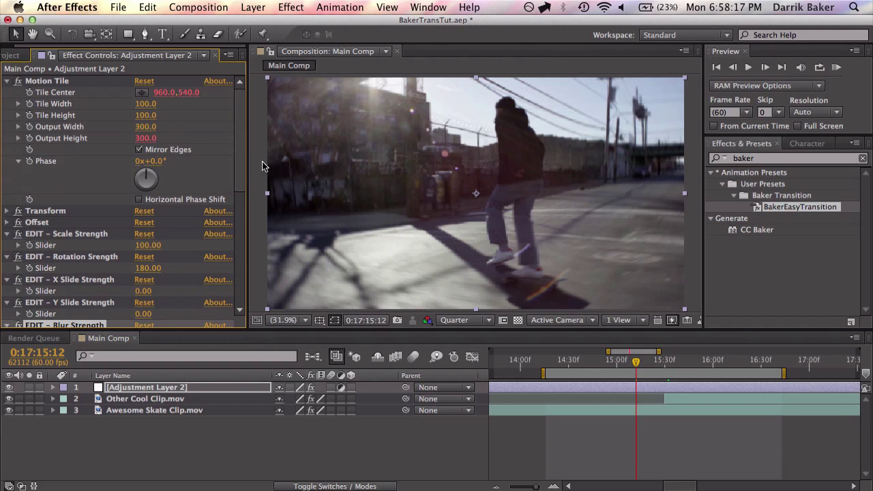
pyautogui.scroll(-1, 116, 246)
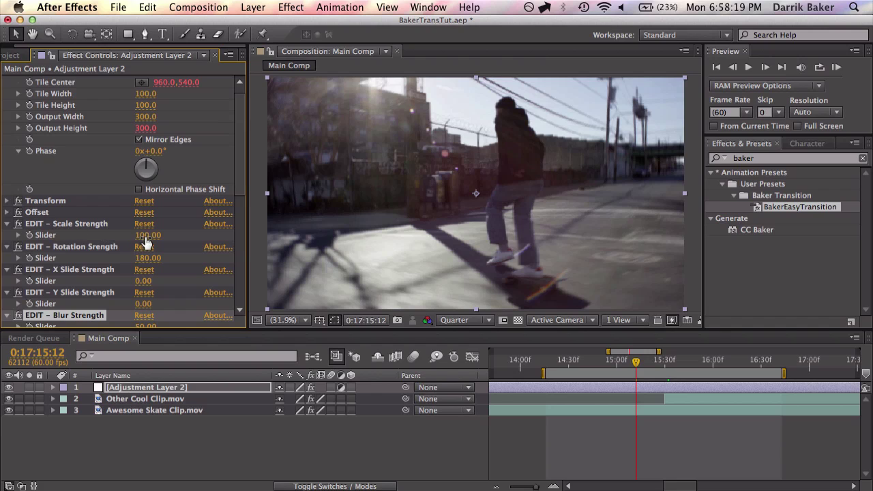
pyautogui.click(147, 235)
pyautogui.write('300')
pyautogui.press('Return')
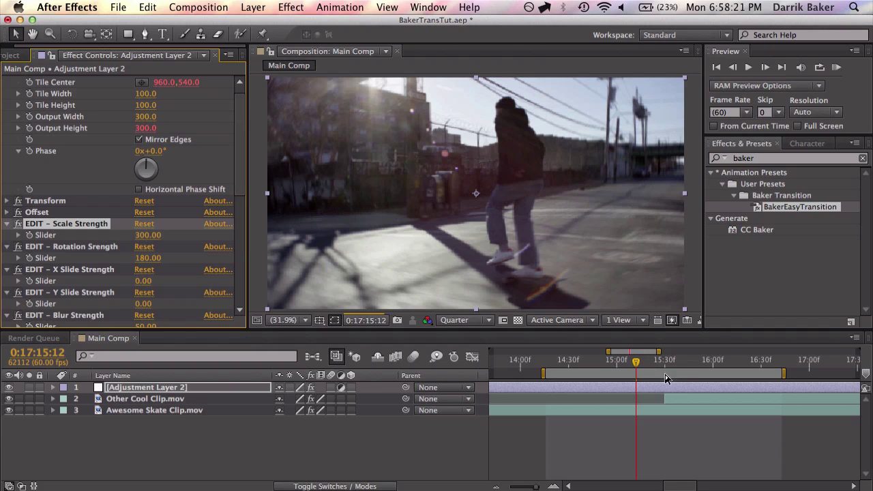
# Step: Move to 0:17:15:33, switch off RSMB motion blur, and expand the Transform settings
pyautogui.click(662, 362)
pyautogui.click(670, 367)
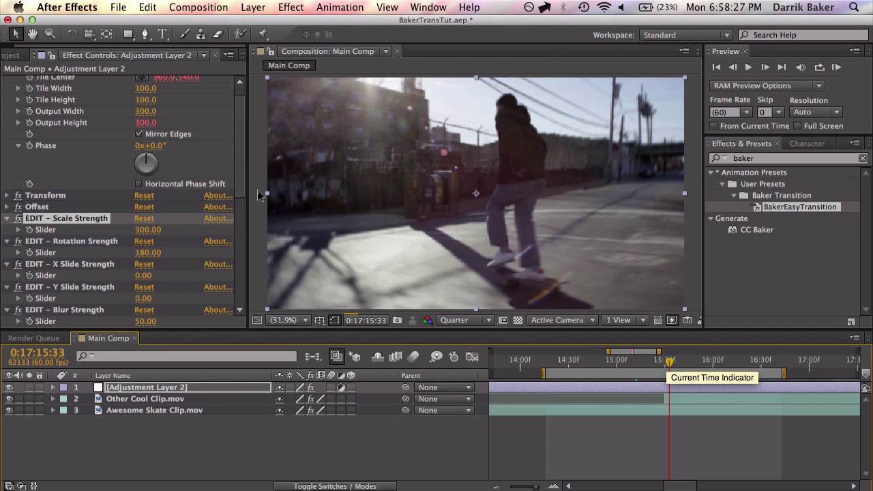
pyautogui.moveTo(243, 177); pyautogui.dragTo(241, 257)
pyautogui.scroll(-4, 30, 197)
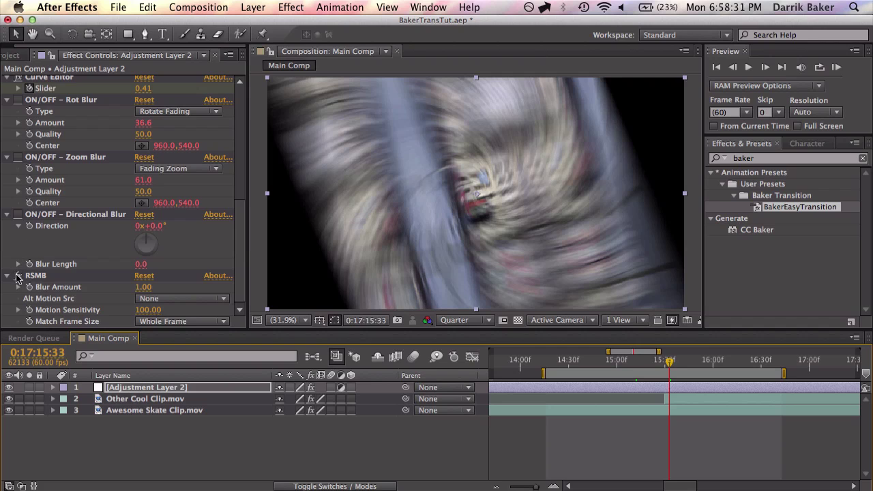
pyautogui.click(18, 276)
pyautogui.scroll(10, 174, 192)
pyautogui.click(7, 211)
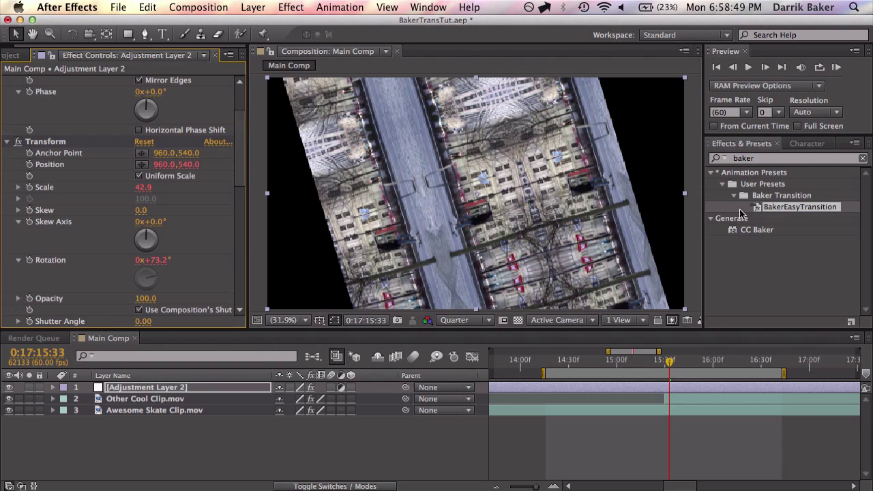
# Step: Reveal expressions and open the Curve Editor Slider's value graph, fitted and zoomed out
pyautogui.moveTo(728, 328); pyautogui.dragTo(724, 204)
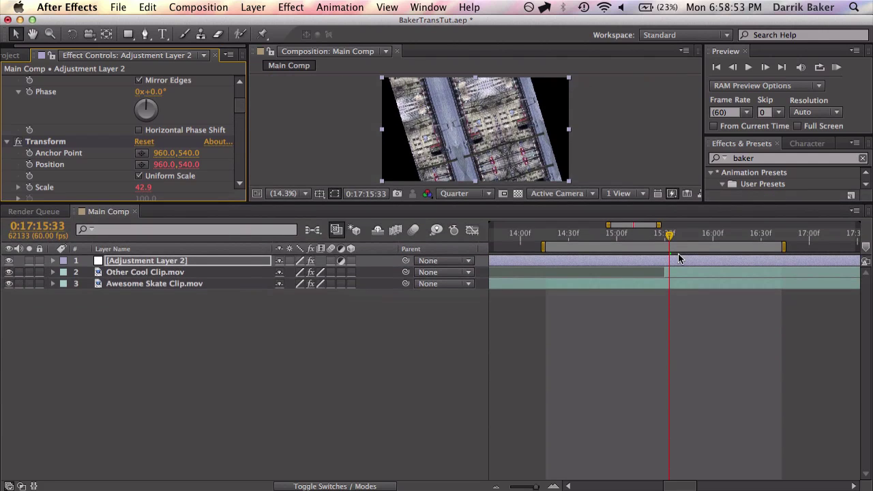
pyautogui.press('e')
pyautogui.press('e')
pyautogui.scroll(-5, 671, 295)
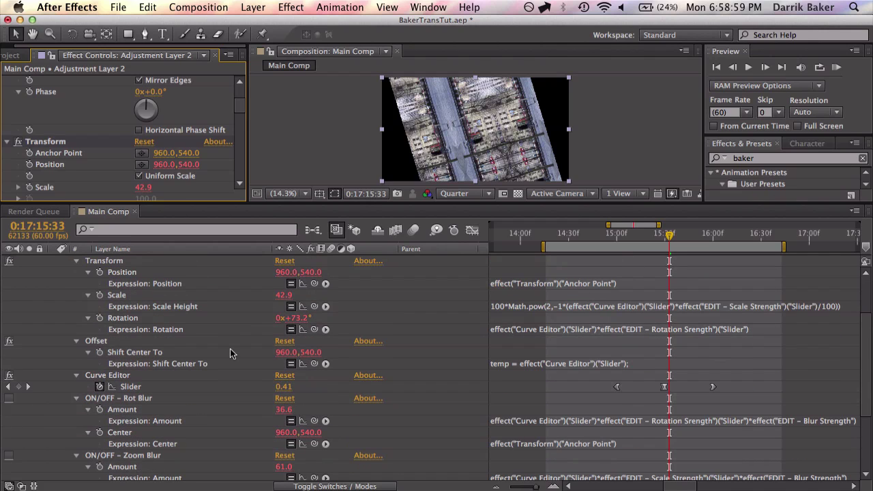
pyautogui.click(118, 376)
pyautogui.click(139, 387)
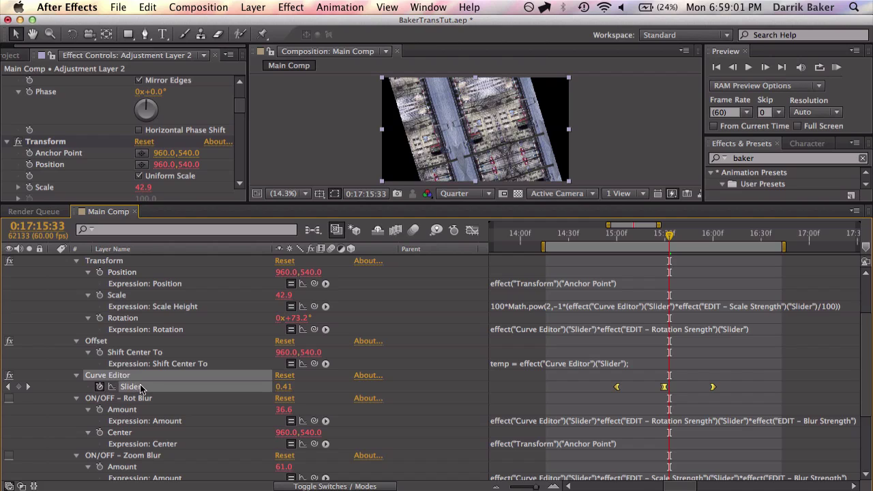
pyautogui.click(472, 232)
pyautogui.press('=')
pyautogui.press('=')
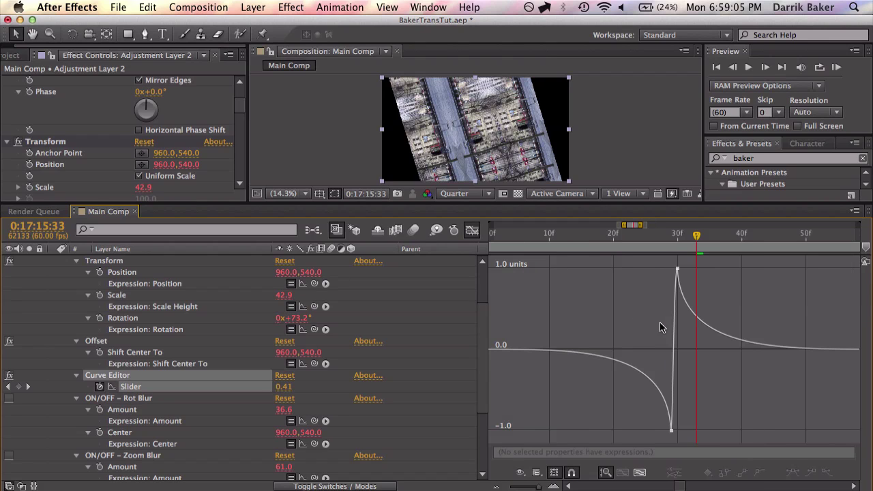
pyautogui.press('-')
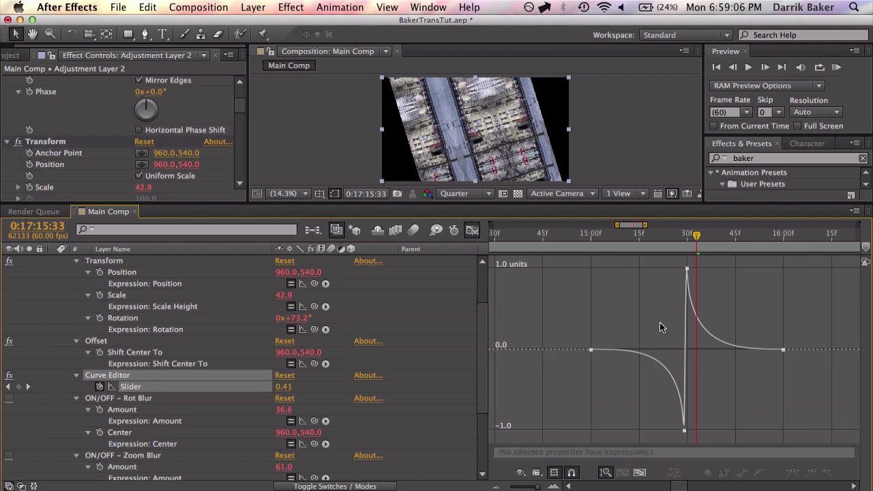
# Step: Move the first keyframe earlier to about 45f and flatten its handle onto 0
pyautogui.click(591, 350)
pyautogui.moveTo(642, 352); pyautogui.dragTo(668, 406)
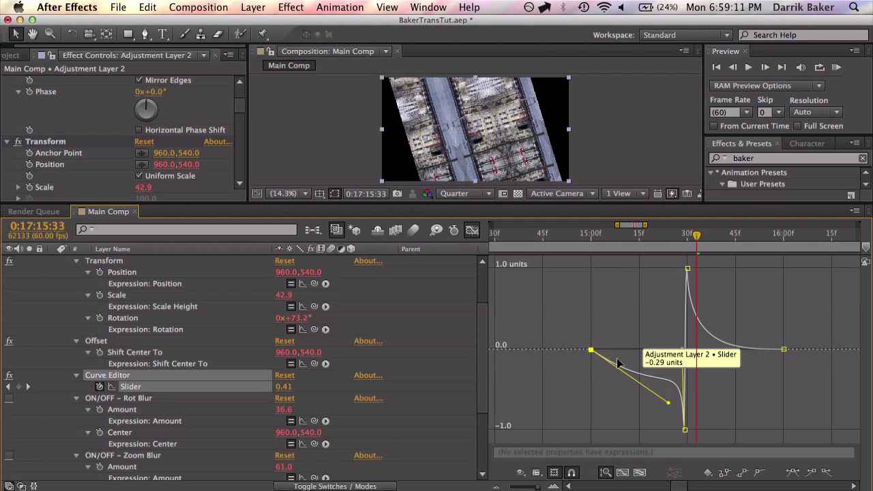
pyautogui.moveTo(591, 350); pyautogui.dragTo(524, 348)
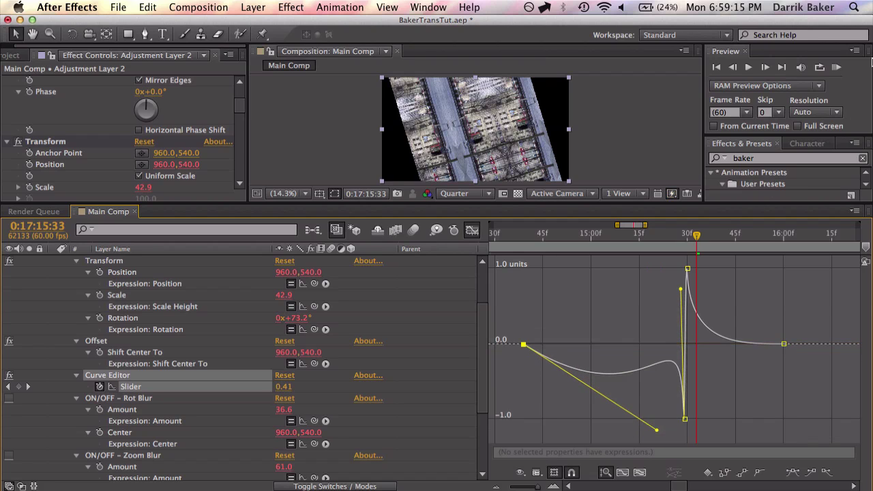
pyautogui.click(836, 68)
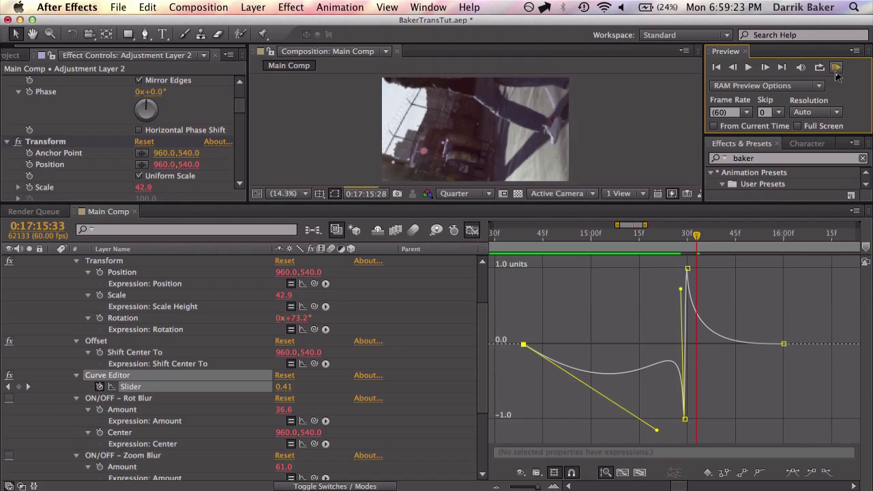
pyautogui.click(838, 71)
pyautogui.moveTo(657, 430); pyautogui.dragTo(665, 346)
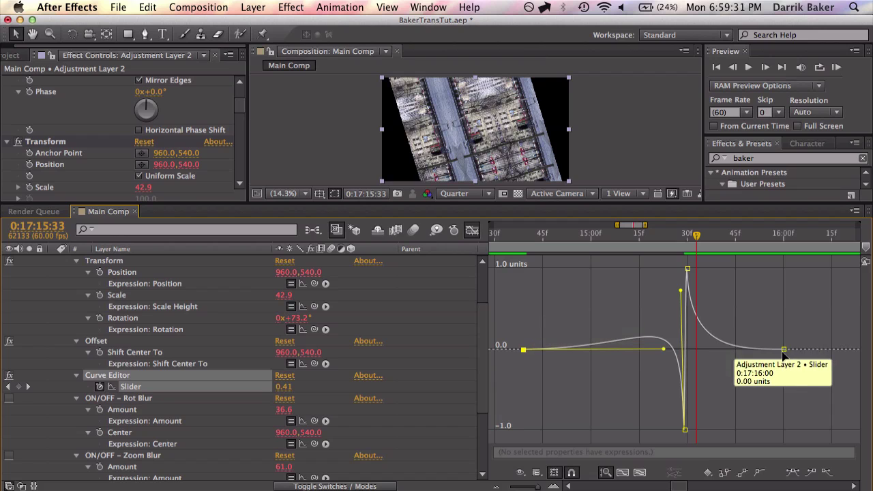
# Step: Scrub the transition in the Slider value graph, then return to the keyframe view
pyautogui.click(472, 231)
pyautogui.click(472, 230)
pyautogui.moveTo(562, 236); pyautogui.dragTo(783, 236)
pyautogui.click(472, 230)
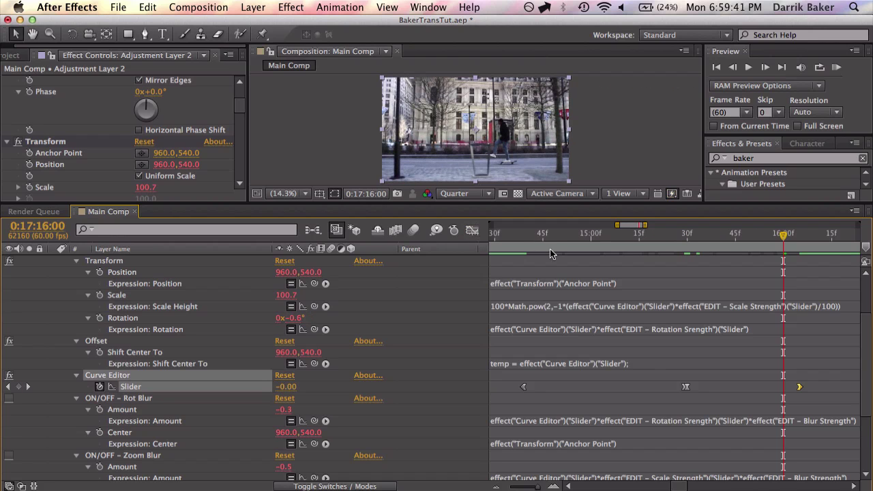
# Step: Deselect the Curve Editor keyframes, collapse Adjustment Layer 2, and move to 0:17:15:13
pyautogui.scroll(-4, 641, 356)
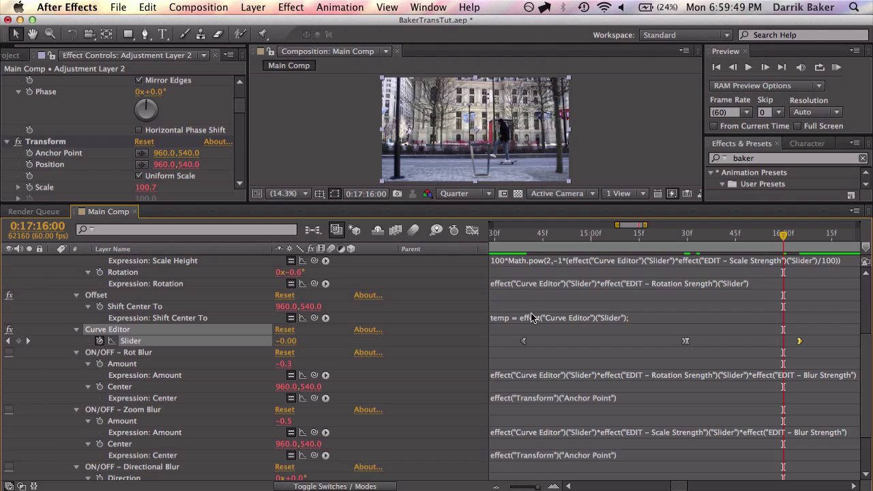
pyautogui.scroll(3, 531, 318)
pyautogui.scroll(1, 531, 318)
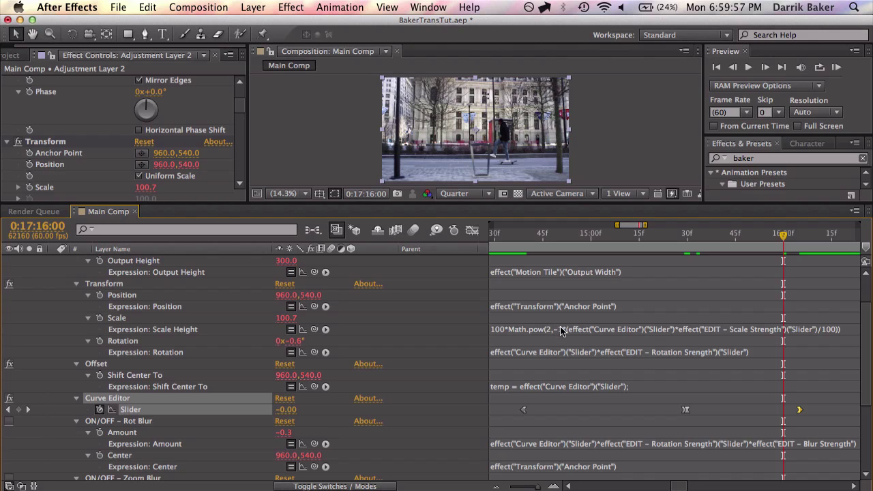
pyautogui.scroll(-10, 590, 312)
pyautogui.scroll(8, 590, 312)
pyautogui.hscroll(-2, 590, 312)
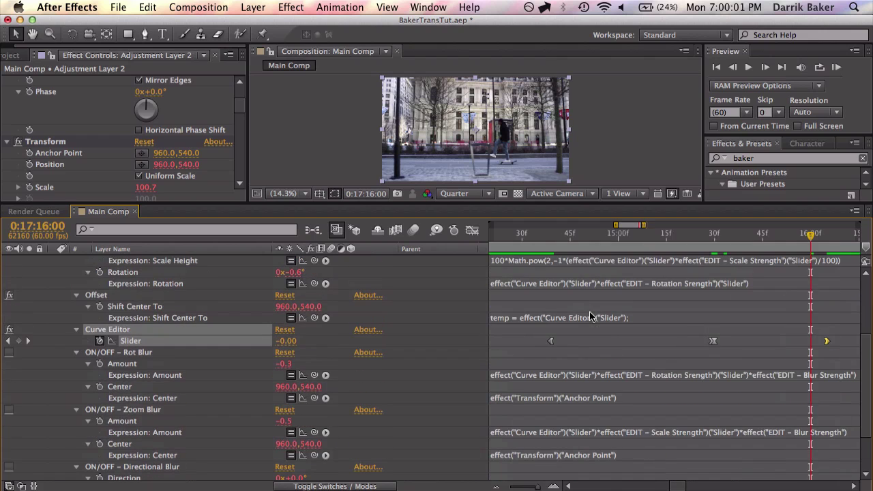
pyautogui.click(551, 328)
pyautogui.scroll(-4, 552, 328)
pyautogui.scroll(9, 552, 328)
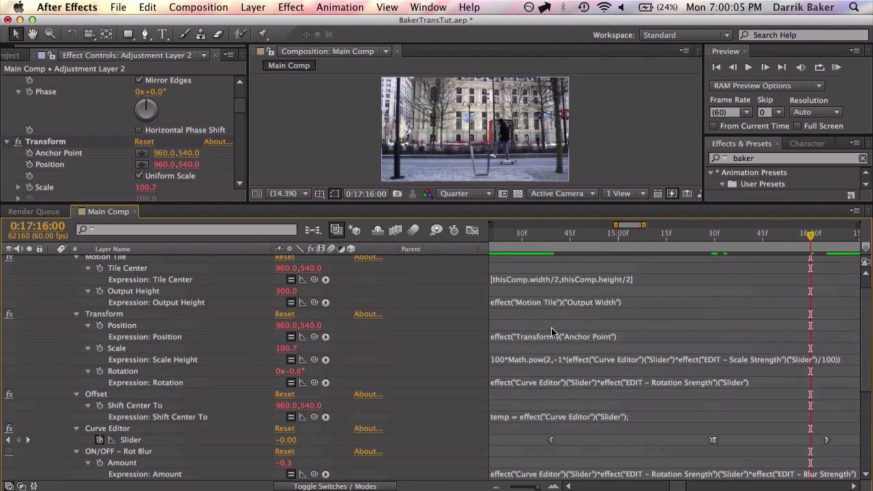
pyautogui.scroll(1, 372, 280)
pyautogui.click(53, 261)
pyautogui.click(660, 233)
# Step: Trim Adjustment Layer 2's in and out points to the transition's start and end frames
pyautogui.moveTo(251, 204); pyautogui.dragTo(338, 299)
pyautogui.click(658, 353)
pyautogui.click(590, 325)
pyautogui.hotkey('alt', '[')
pyautogui.moveTo(591, 324); pyautogui.dragTo(819, 324)
pyautogui.hotkey('alt', ']')
# Step: Duplicate the transition layer and move the copy to about 21 seconds
pyautogui.press('-')
pyautogui.press('-')
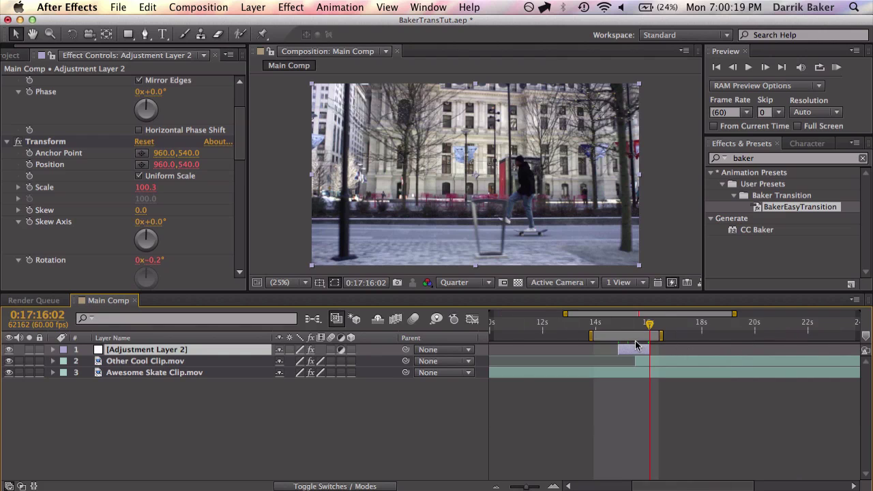
pyautogui.press('super+d')
pyautogui.moveTo(635, 350); pyautogui.dragTo(780, 351)
pyautogui.click(783, 326)
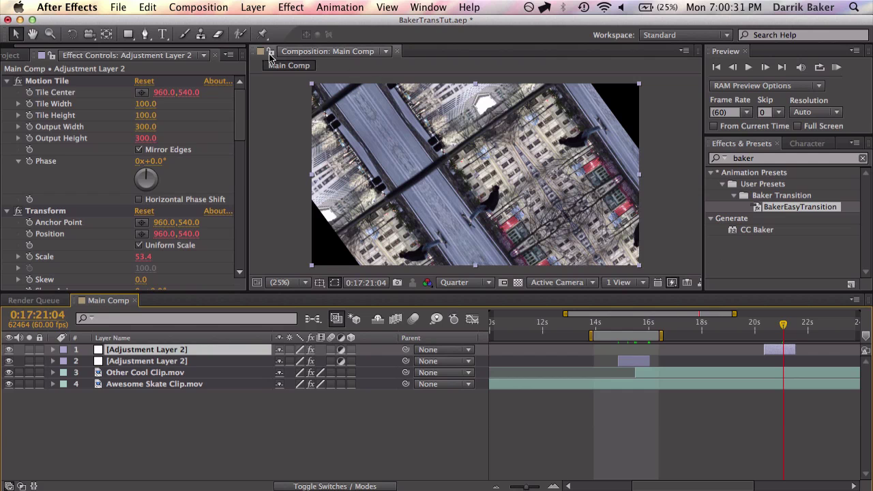
# Step: Reveal the duplicated layer's expression-driven Zoom and Directional Blur properties and scroll through them
pyautogui.moveTo(239, 111)
pyautogui.mouseDown()
pyautogui.moveTo(222, 236)
pyautogui.moveTo(235, 110)
pyautogui.mouseUp()
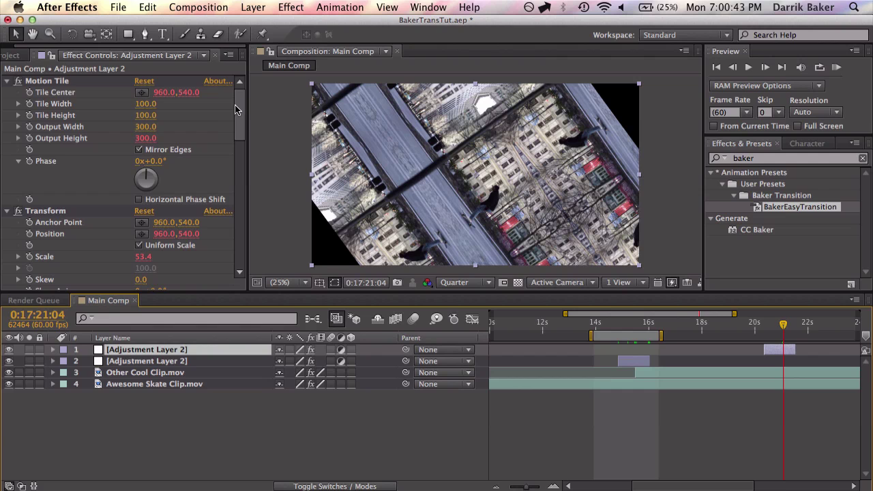
pyautogui.moveTo(237, 109)
pyautogui.mouseDown()
pyautogui.moveTo(242, 179)
pyautogui.moveTo(247, 98)
pyautogui.mouseUp()
pyautogui.press('e')
pyautogui.press('e')
pyautogui.scroll(-3, 572, 426)
pyautogui.scroll(-3, 570, 428)
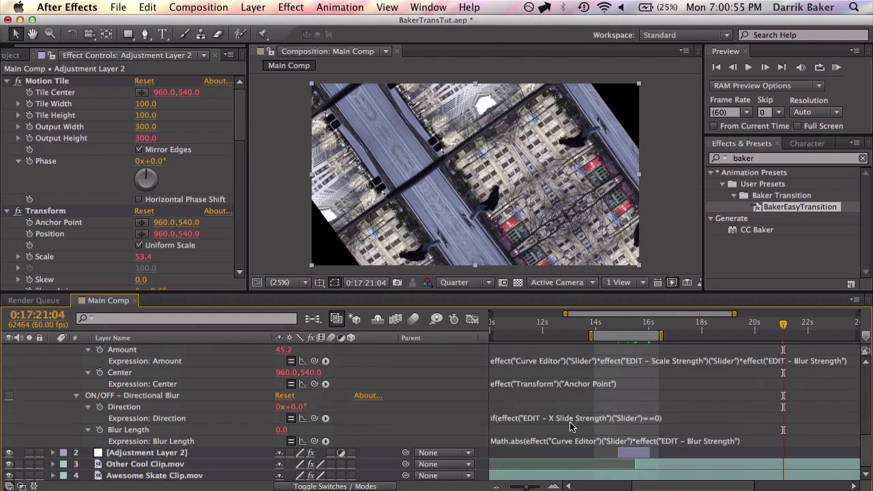
pyautogui.scroll(5, 571, 428)
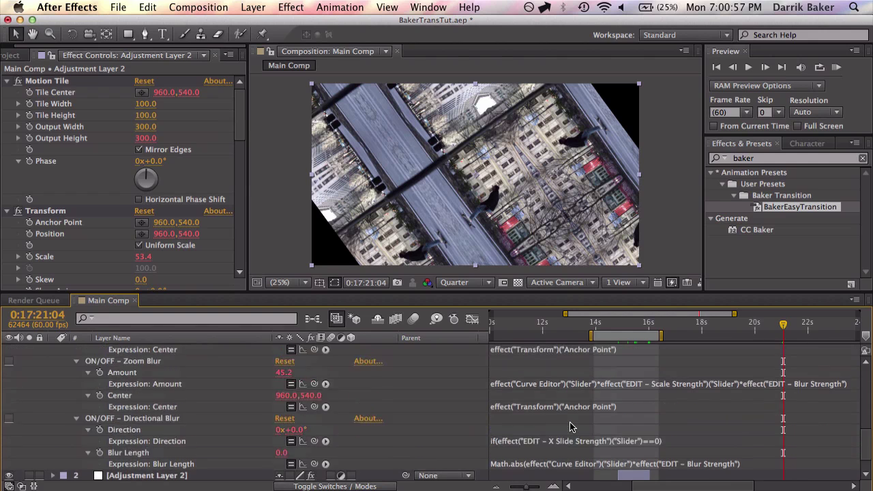